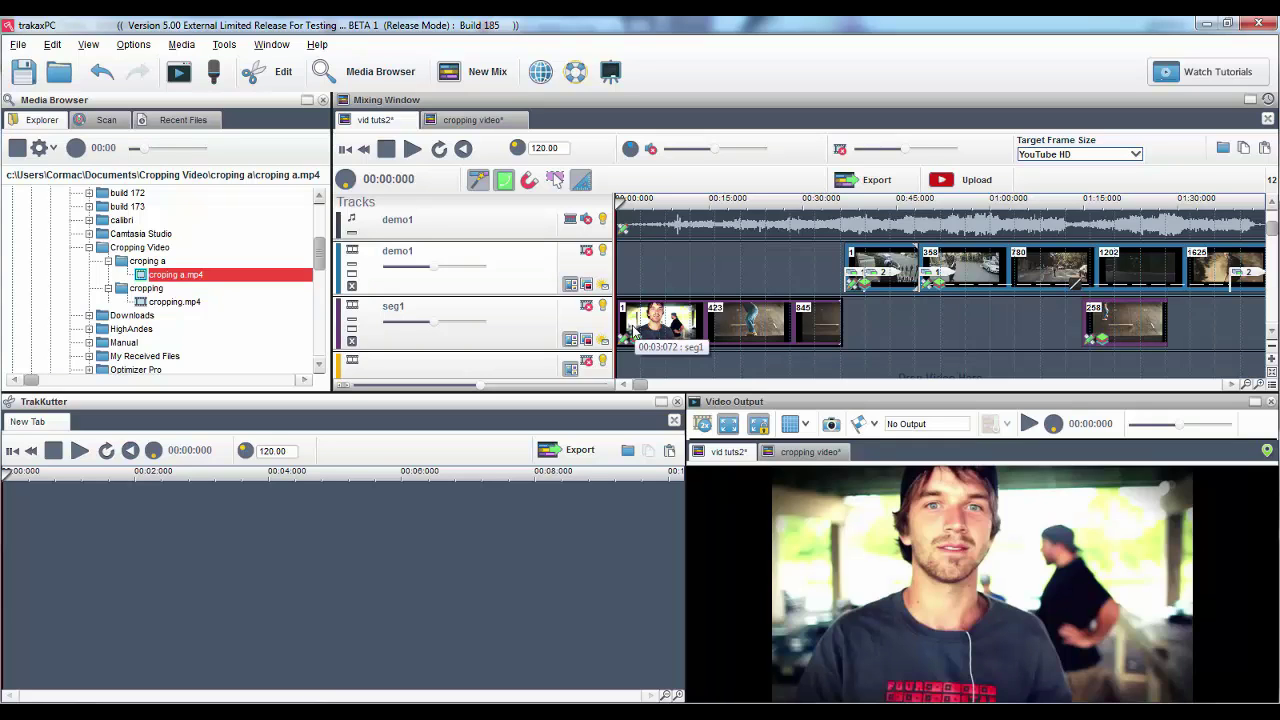
Open seg1's Segment Properties and pull the crop corner and sides into a narrow portrait frame around the man
left_click(625, 343)
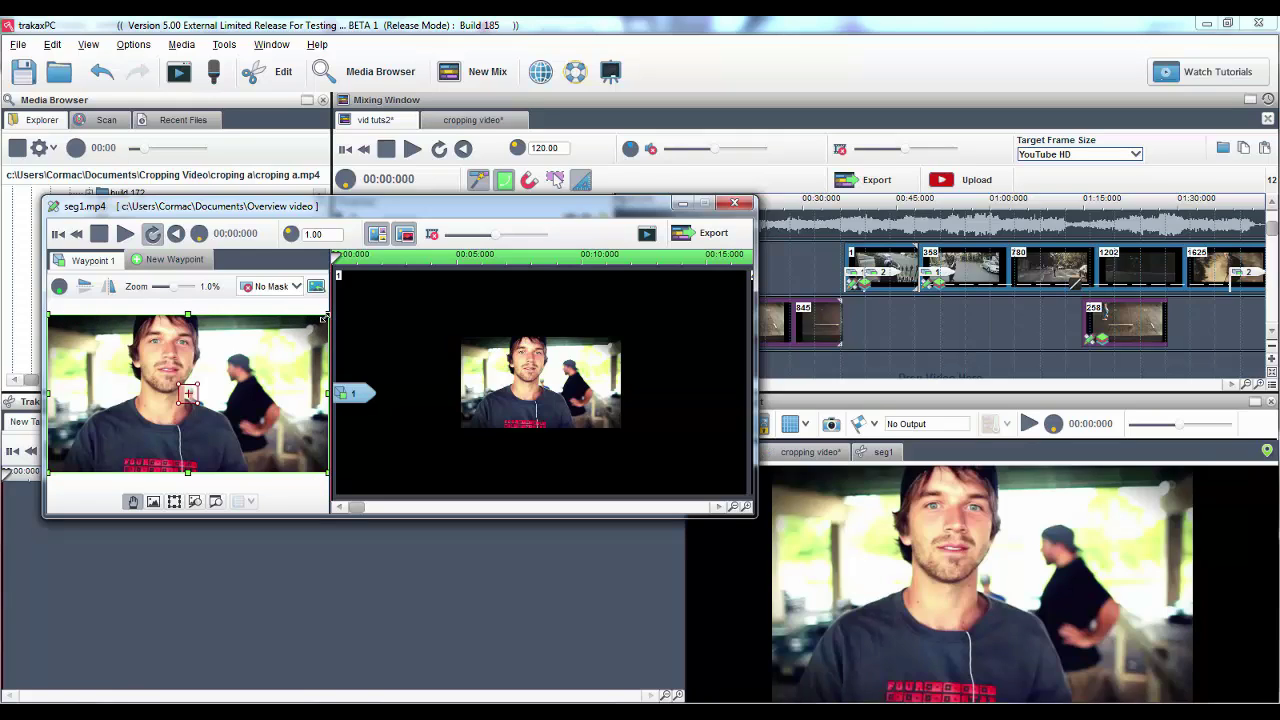
left_click_drag(324, 318, 253, 314)
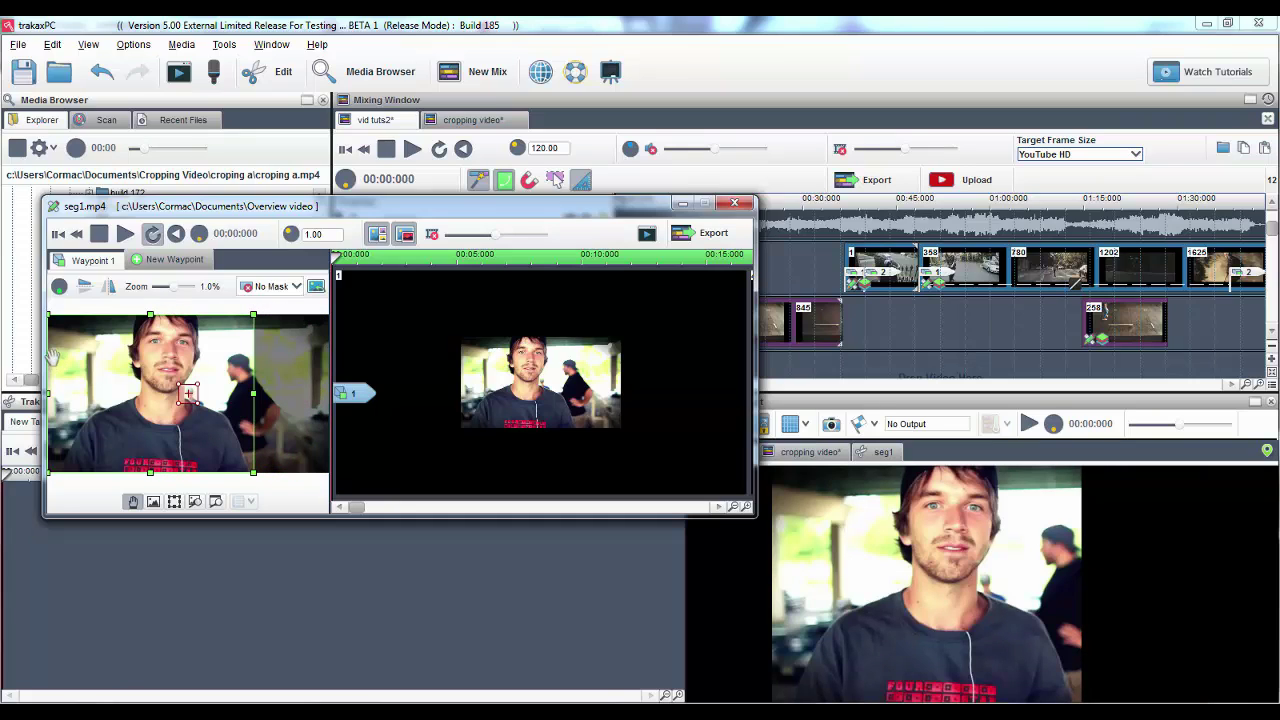
left_click_drag(49, 358, 114, 360)
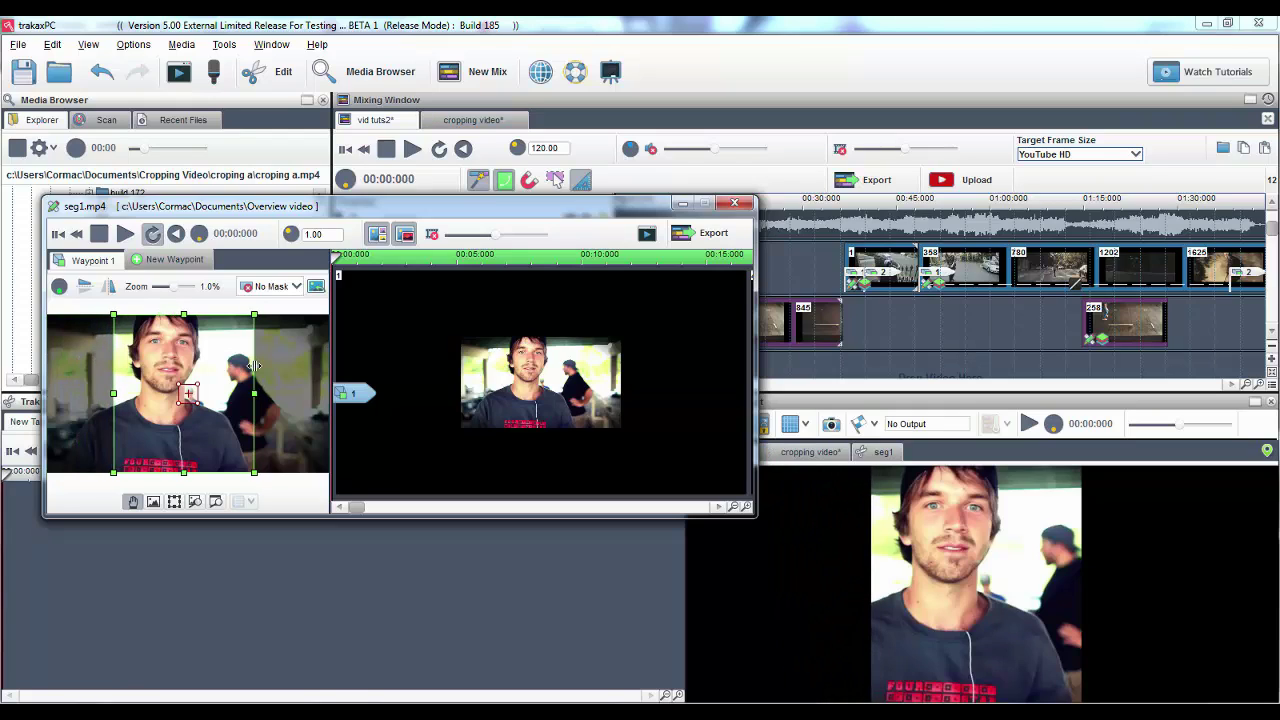
left_click_drag(255, 365, 223, 365)
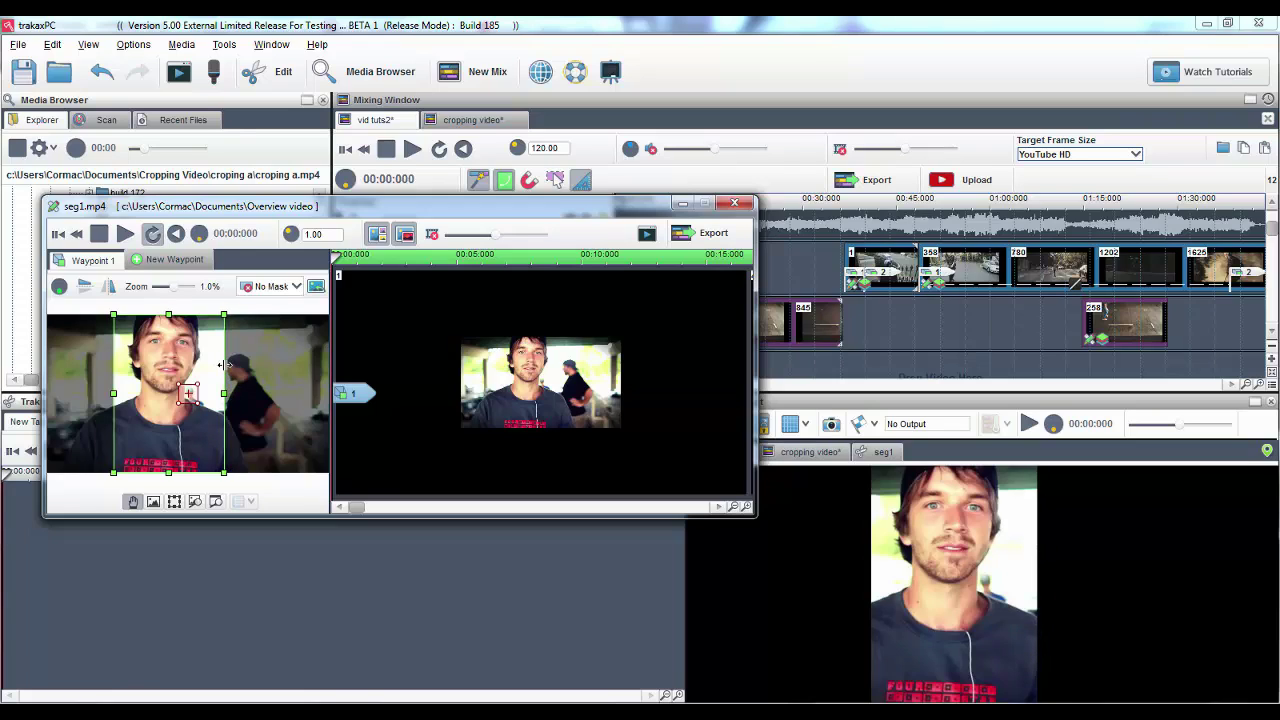
Apply the Crop Max Size preset and pan the image and crop together slightly rightward
right_click(193, 365)
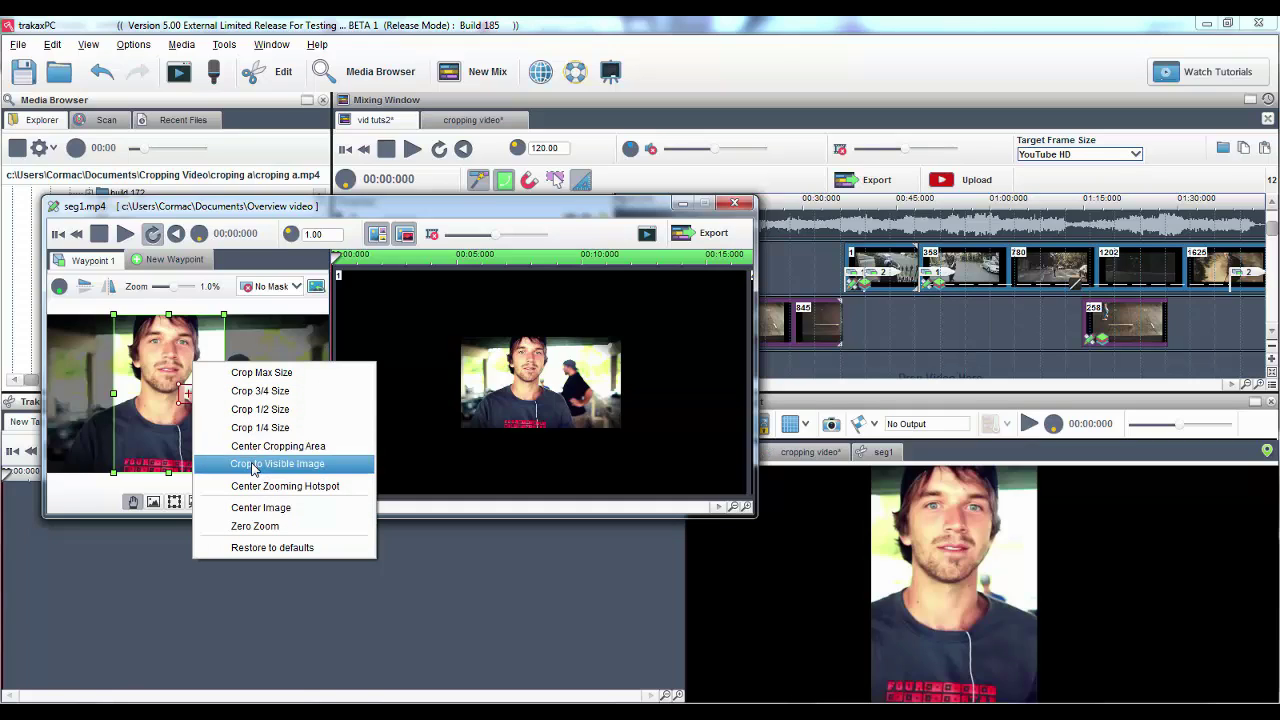
left_click(263, 372)
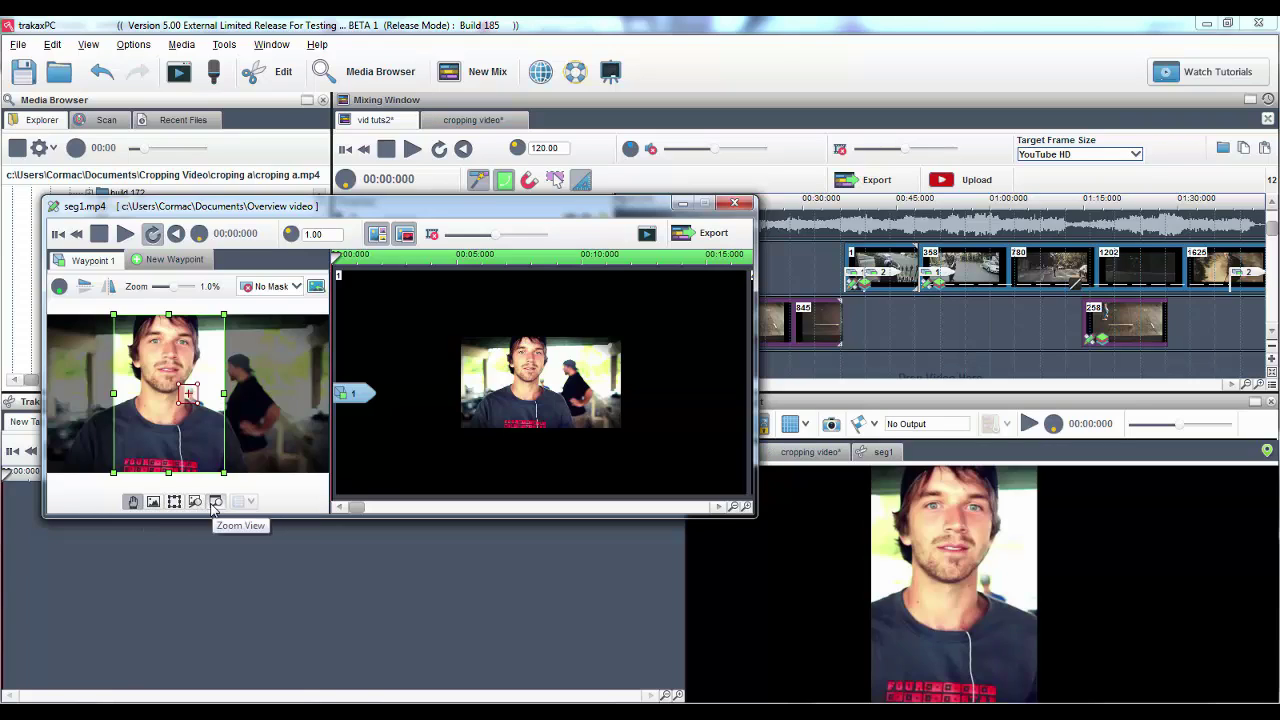
left_click(132, 501)
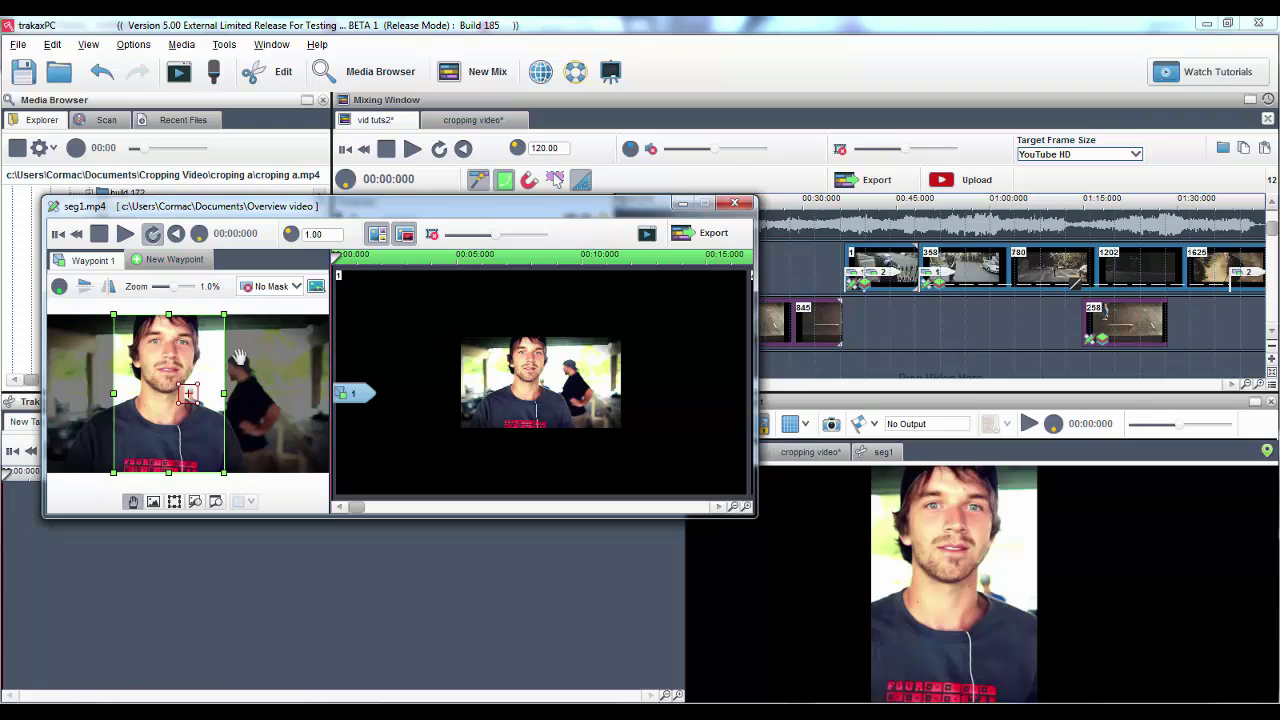
mouse_move(239, 355)
left_mouse_down()
mouse_move(318, 367)
mouse_move(166, 370)
mouse_move(293, 370)
mouse_move(205, 361)
mouse_move(248, 359)
left_mouse_up()
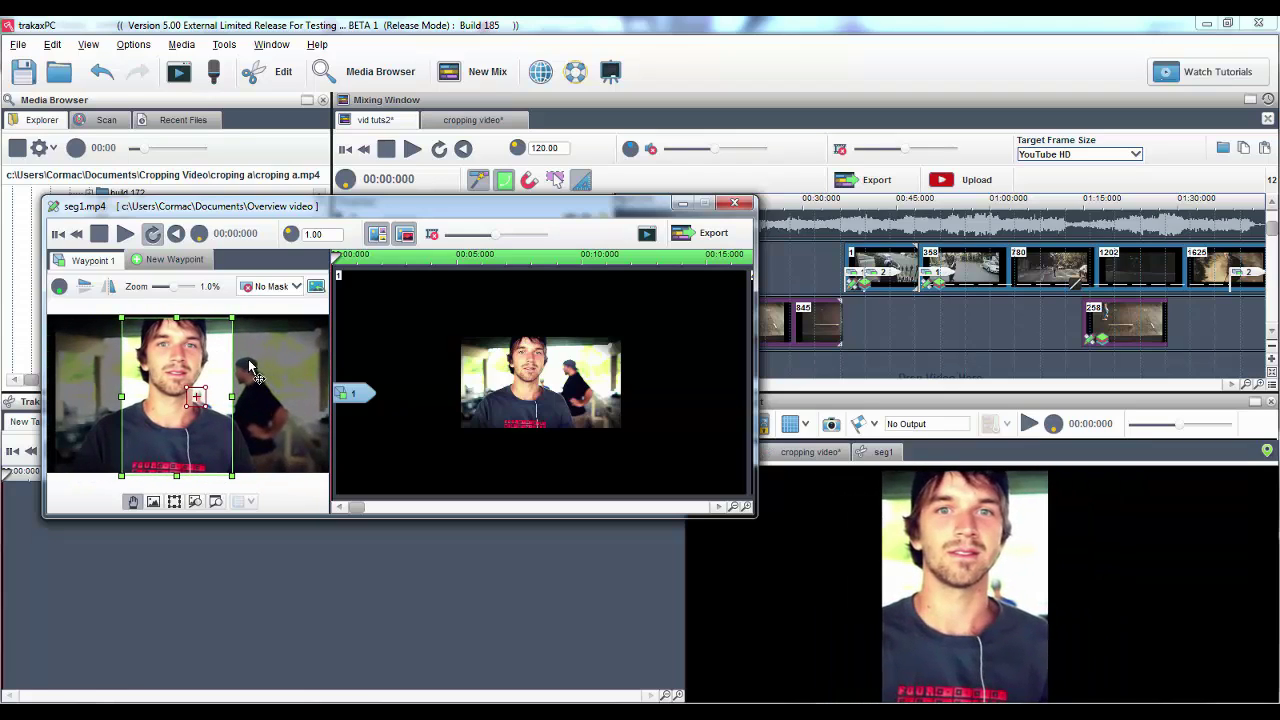
Reposition the man's image beneath the crop, then shift the crop area slightly left
left_click(153, 503)
mouse_move(270, 422)
left_mouse_down()
mouse_move(250, 418)
mouse_move(291, 413)
mouse_move(256, 428)
mouse_move(274, 424)
left_mouse_up()
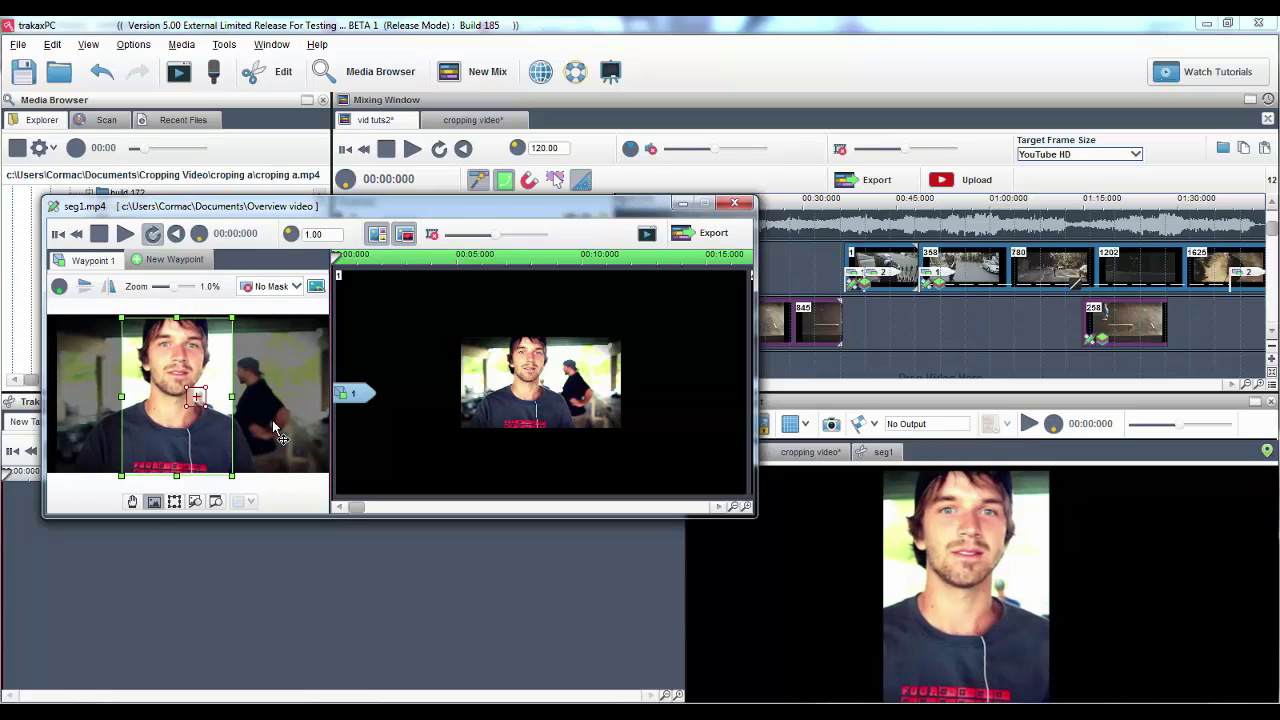
left_click(175, 502)
mouse_move(251, 416)
left_mouse_down()
mouse_move(215, 413)
mouse_move(289, 410)
mouse_move(225, 410)
mouse_move(248, 408)
left_mouse_up()
Use the mouse wheel over the crop preview to adjust the seg1 clip zoom, ending at 0.9%
scroll(262, 421, "down", 2)
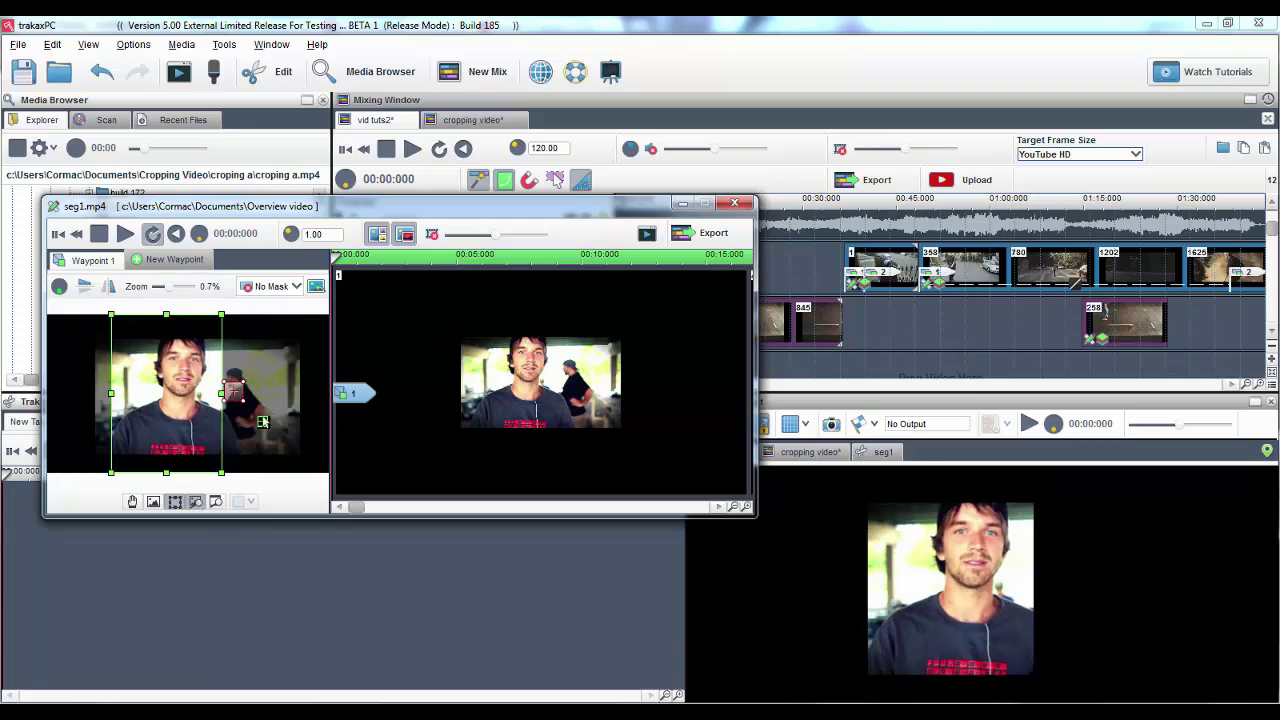
scroll(262, 421, "up", 3)
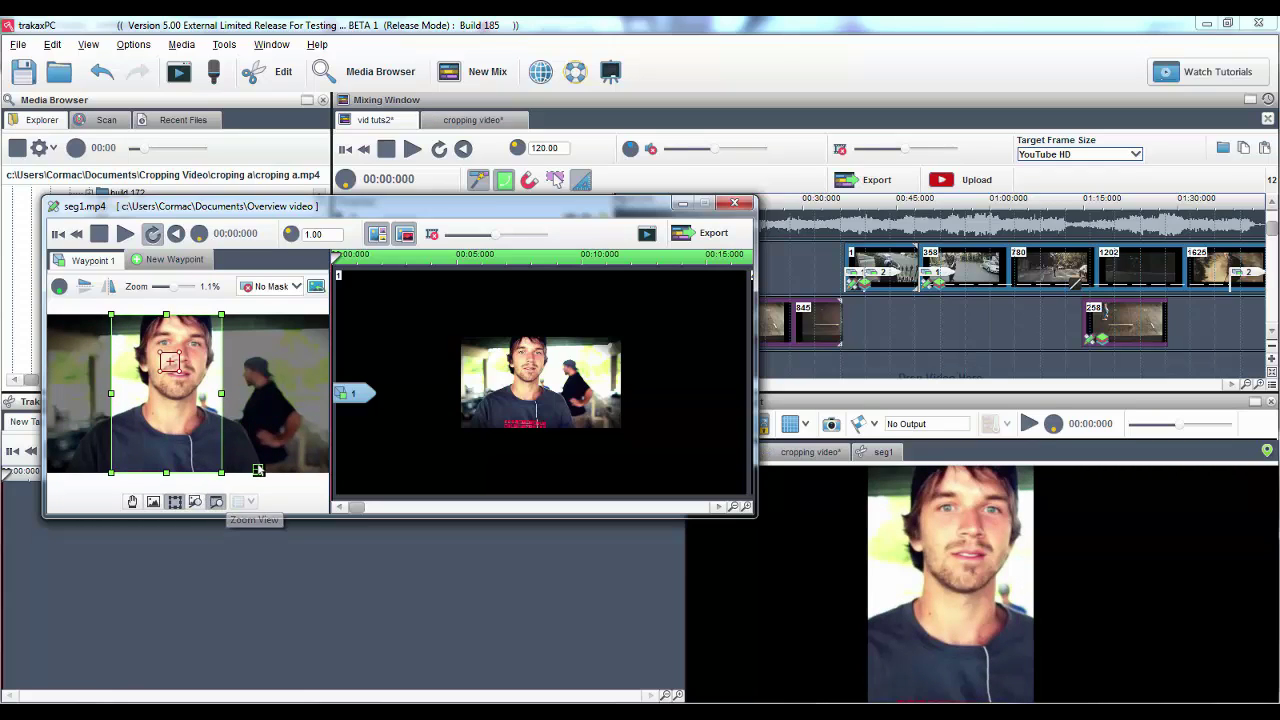
scroll(260, 467, "down", 1)
scroll(261, 465, "down", 1)
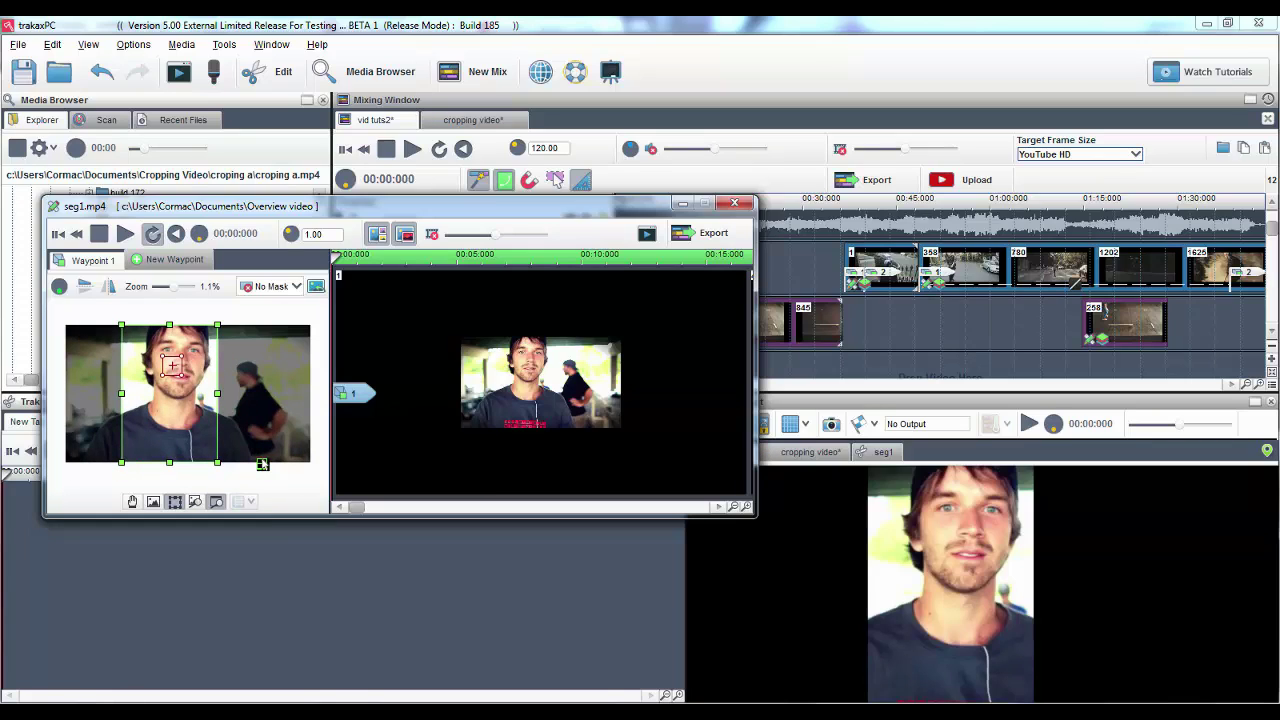
scroll(262, 465, "down", 2)
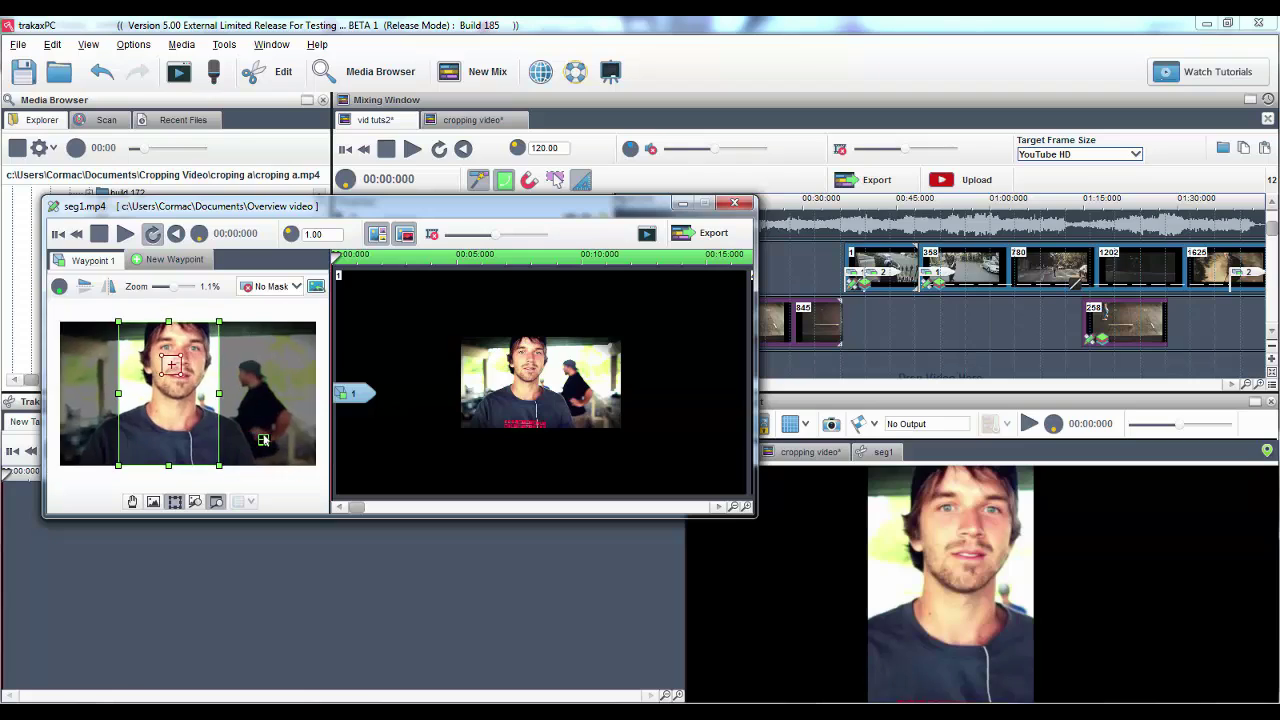
scroll(263, 438, "up", 2)
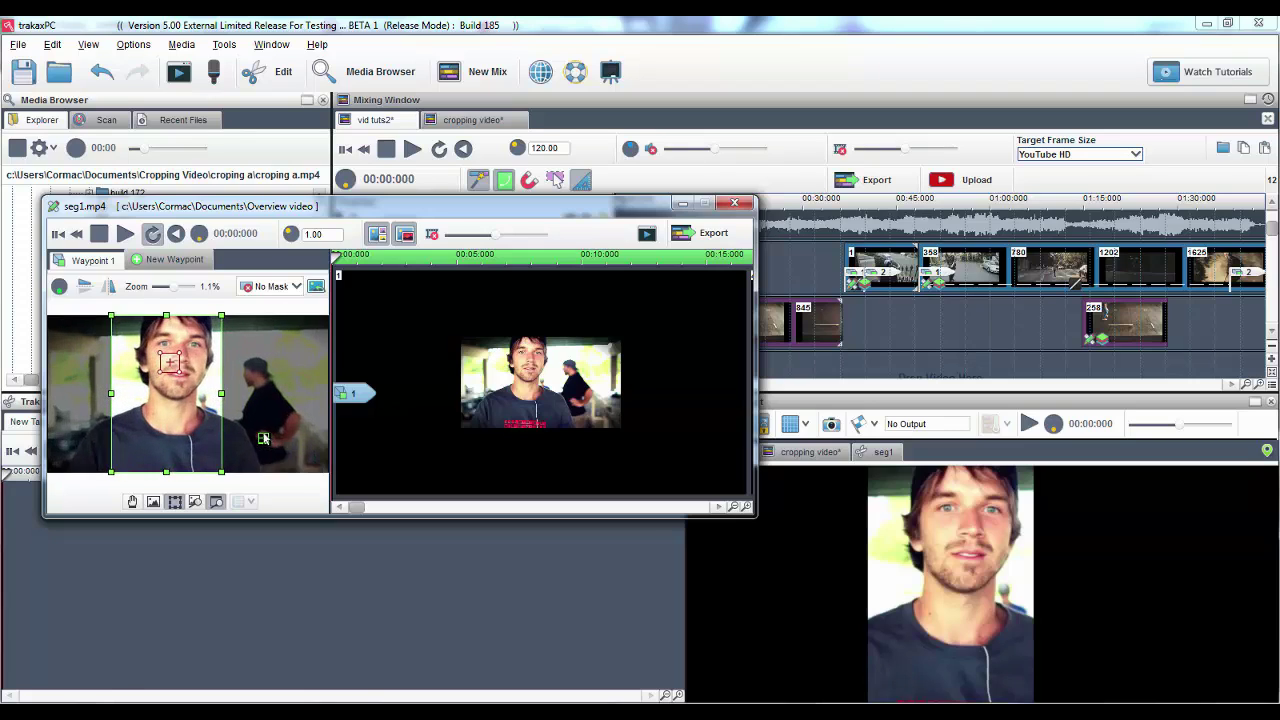
scroll(263, 438, "down", 2)
scroll(262, 438, "up", 2)
scroll(262, 438, "up", 1)
Move the Zoom slider to 0.8% and back to 1.0%, viewing the zoom presets without choosing one
left_click(172, 290)
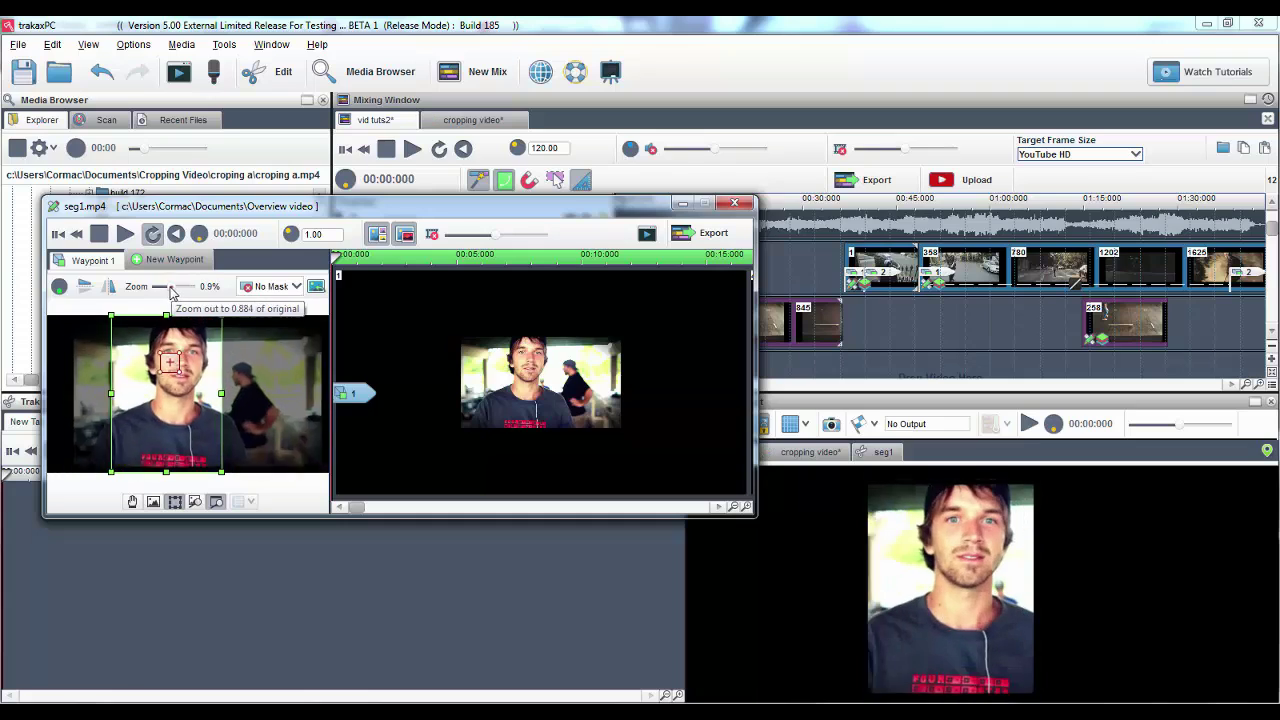
left_click_drag(170, 290, 174, 291)
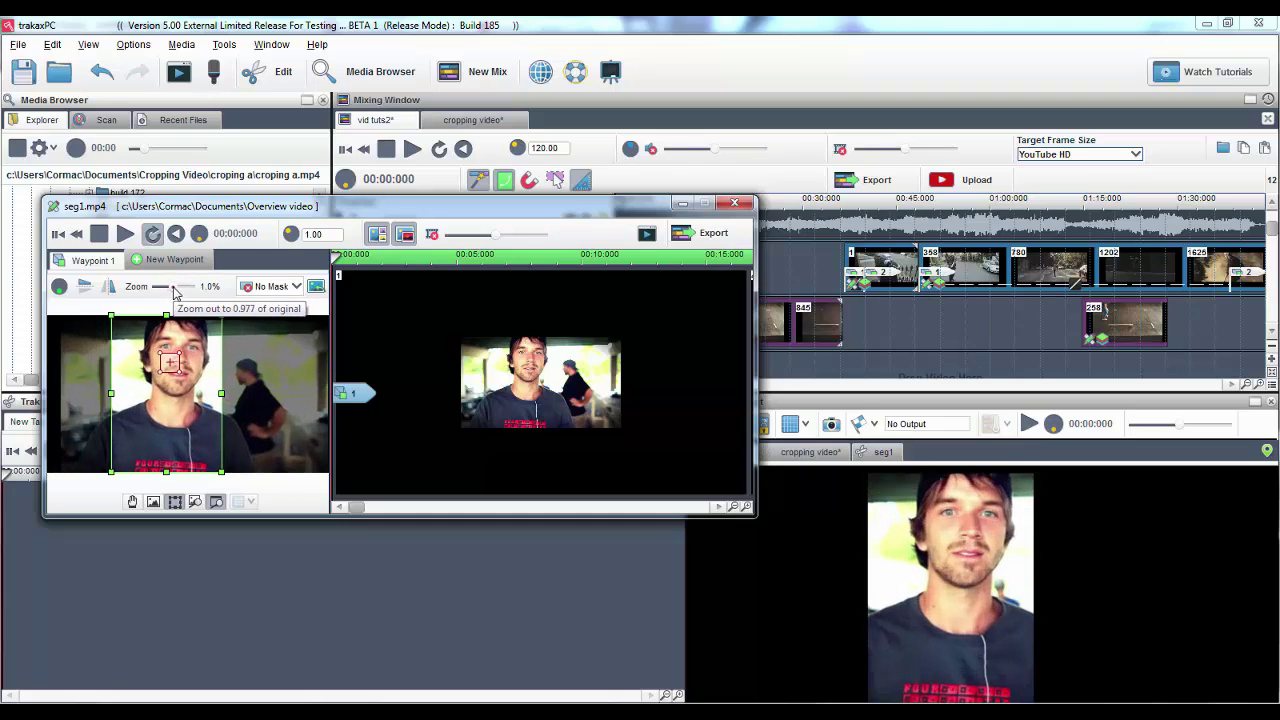
right_click(174, 291)
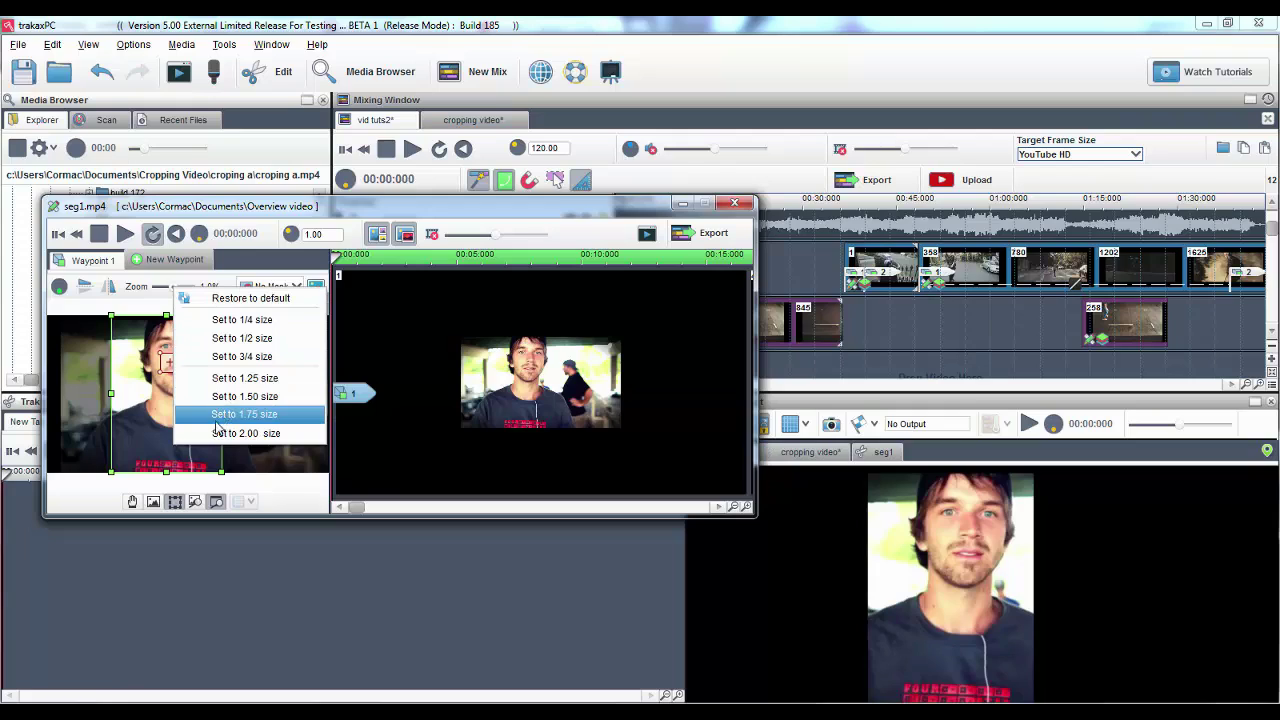
left_click(197, 284)
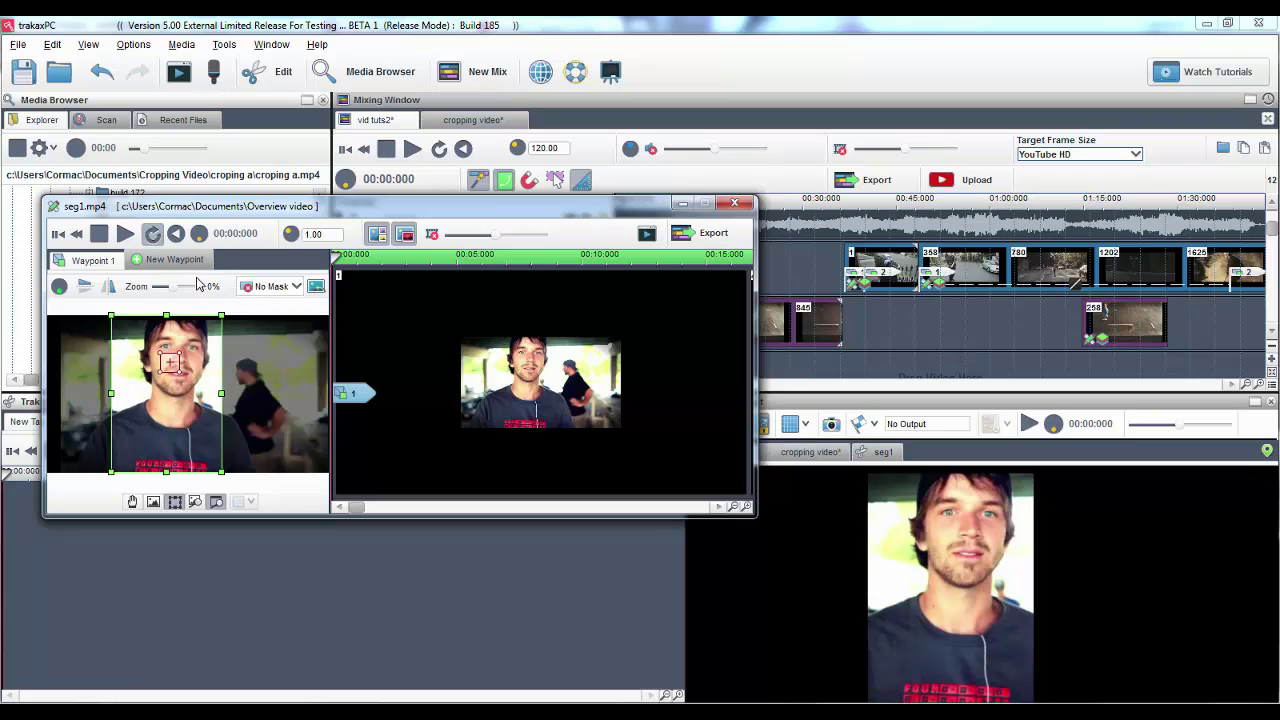
Rotate the clip 20 degrees about the crop area, then reset the rotation to upright
left_click_drag(59, 289, 57, 281)
right_click(58, 284)
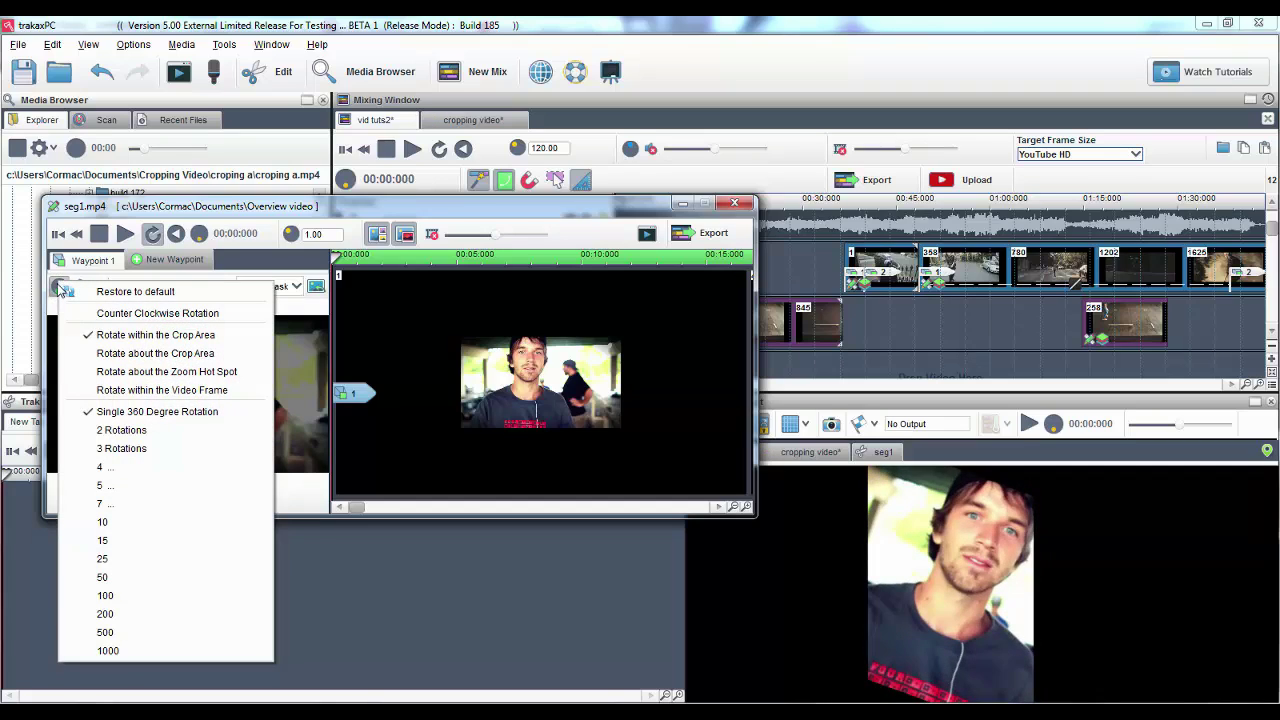
left_click(103, 353)
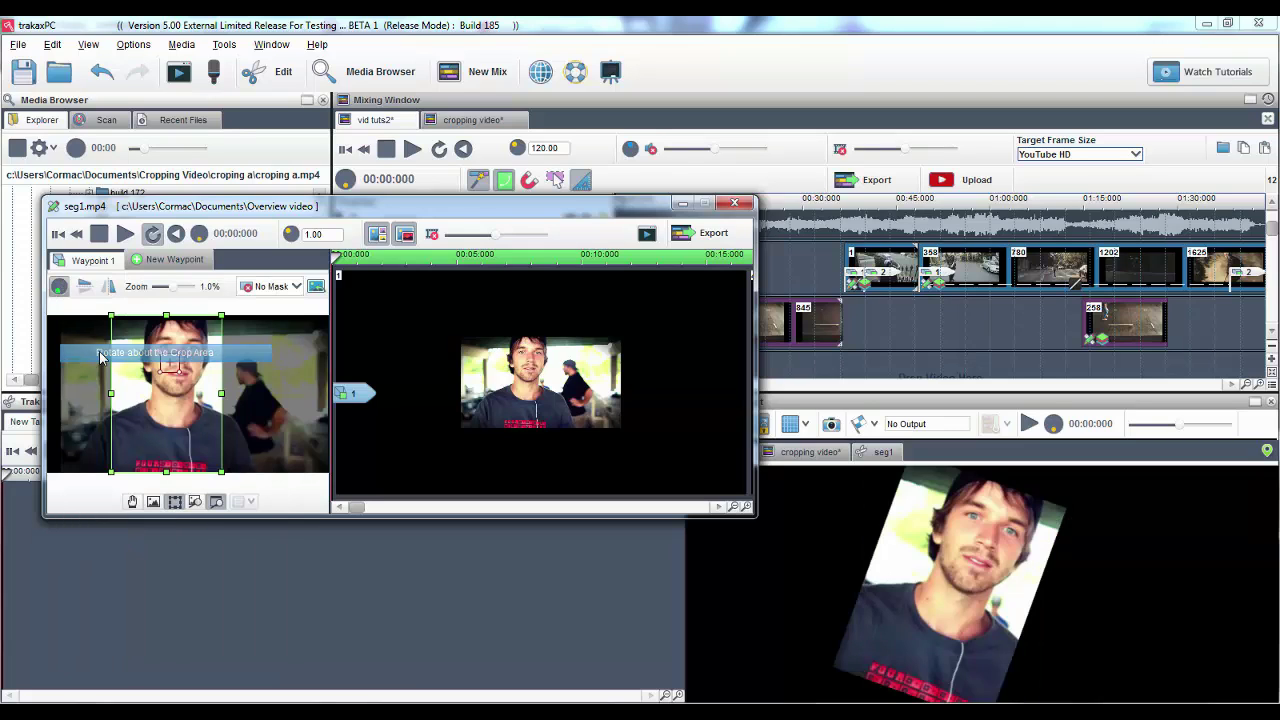
right_click(59, 287)
left_click(98, 300)
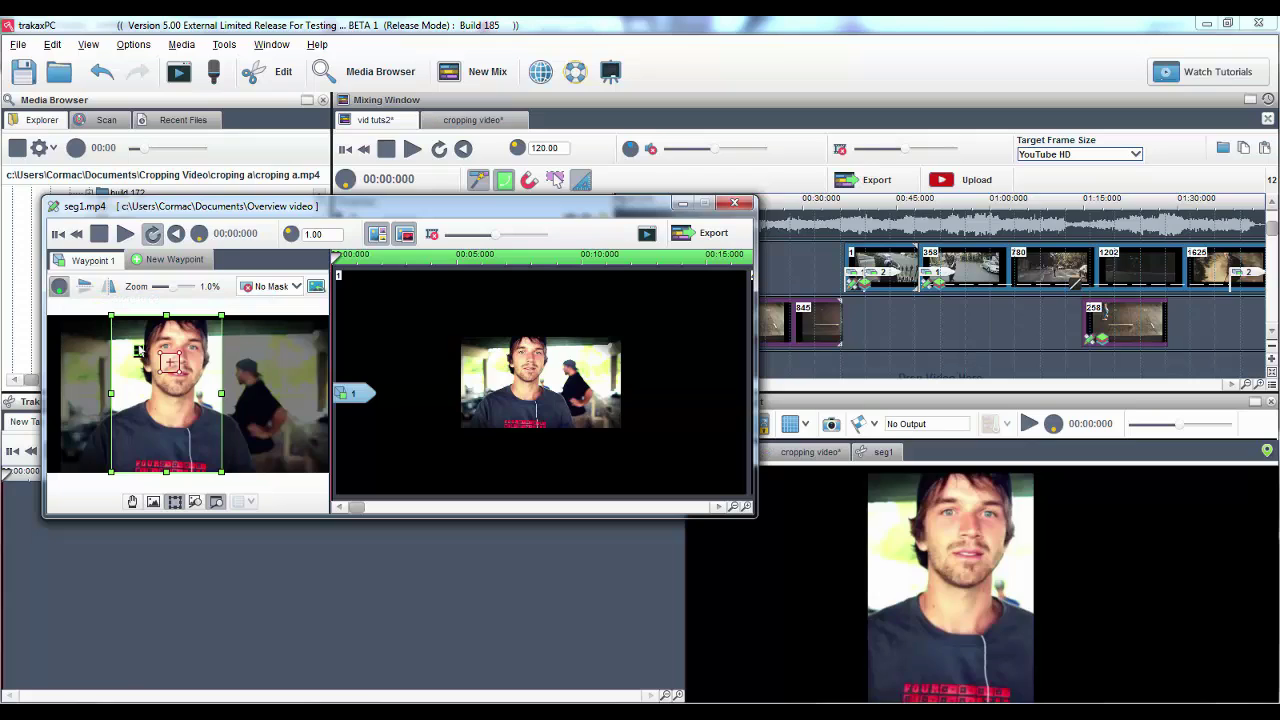
Flip the image upside down and back upright, then try the other flip direction
left_click(88, 289)
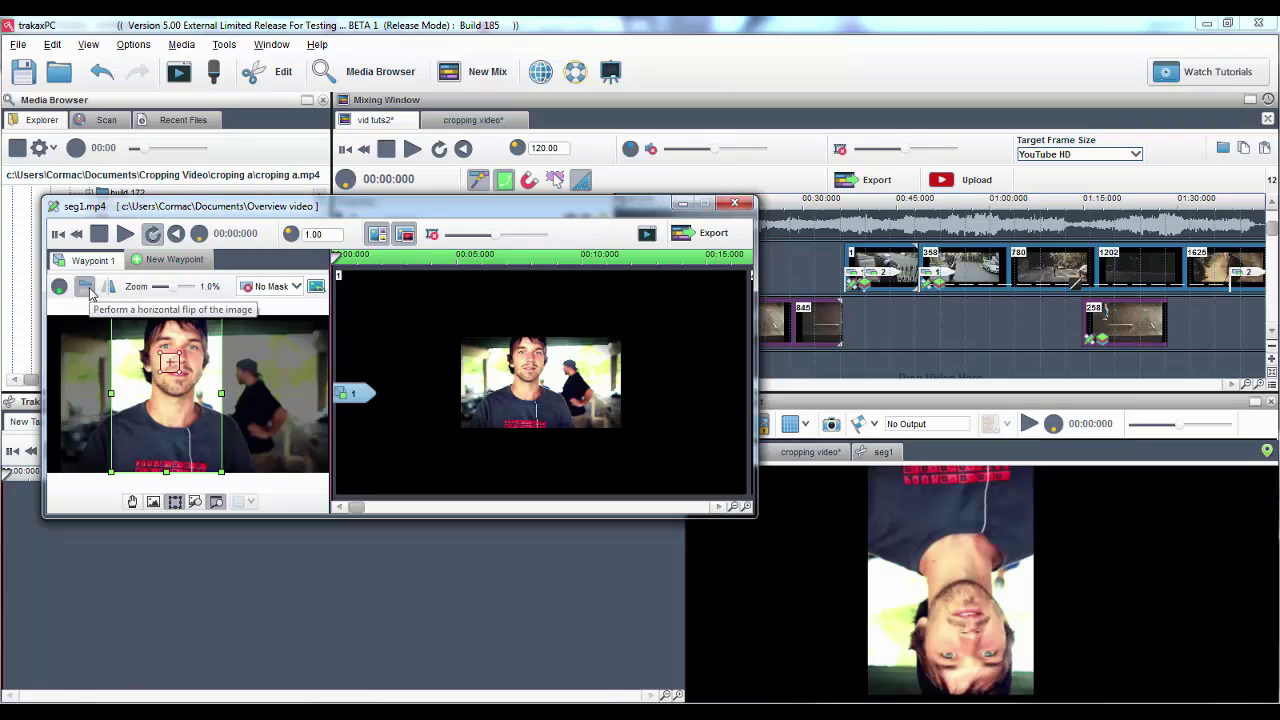
left_click(88, 289)
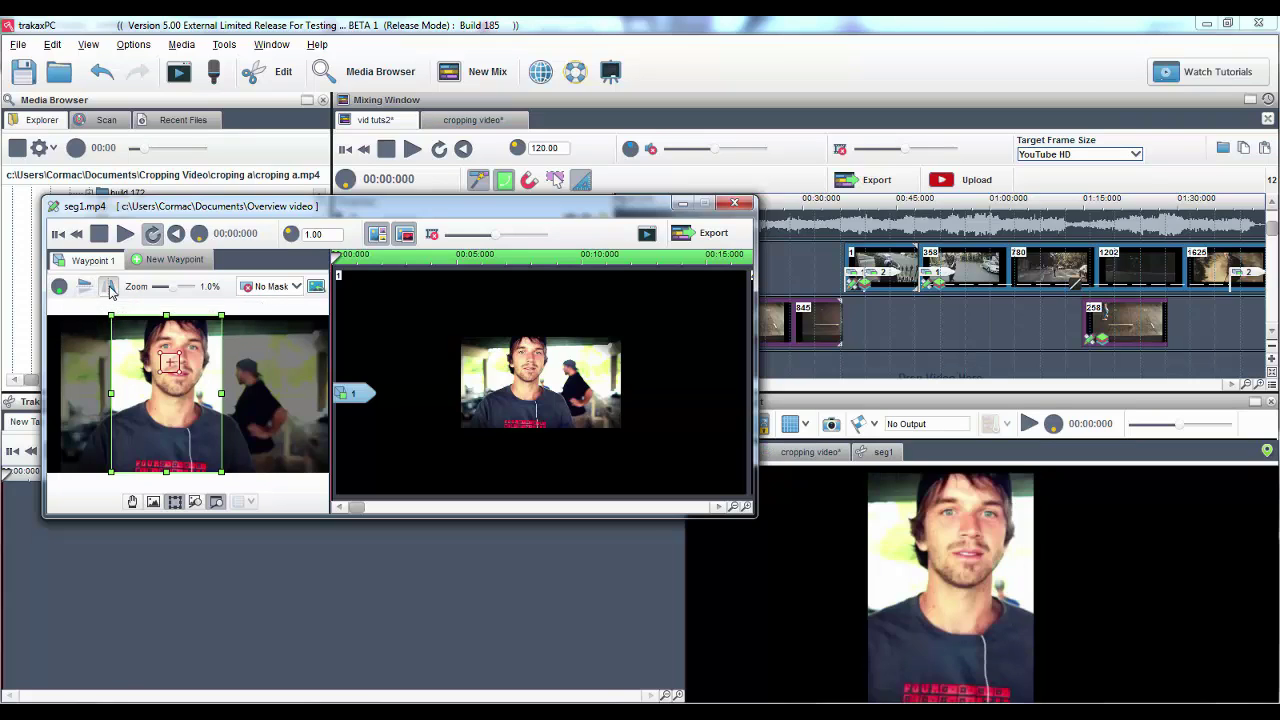
left_click(110, 287)
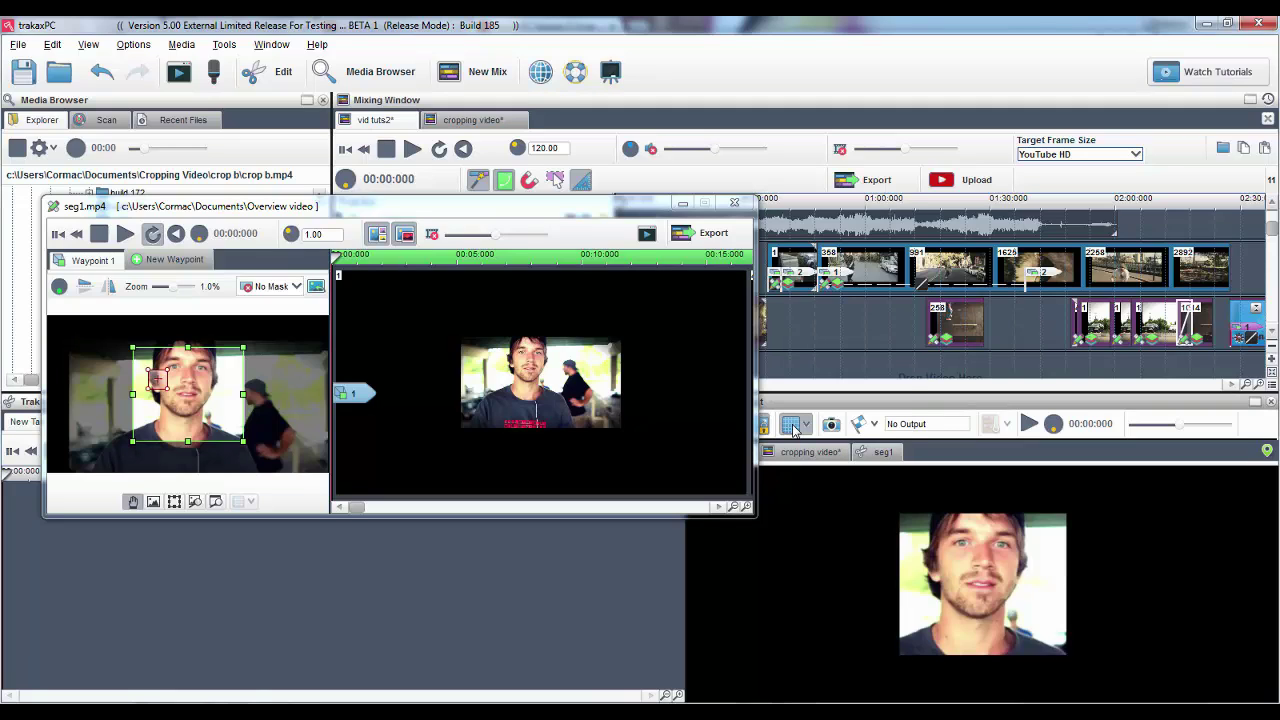
Enable Show Grid below the output preview and review its size options, keeping size 10
left_click(793, 428)
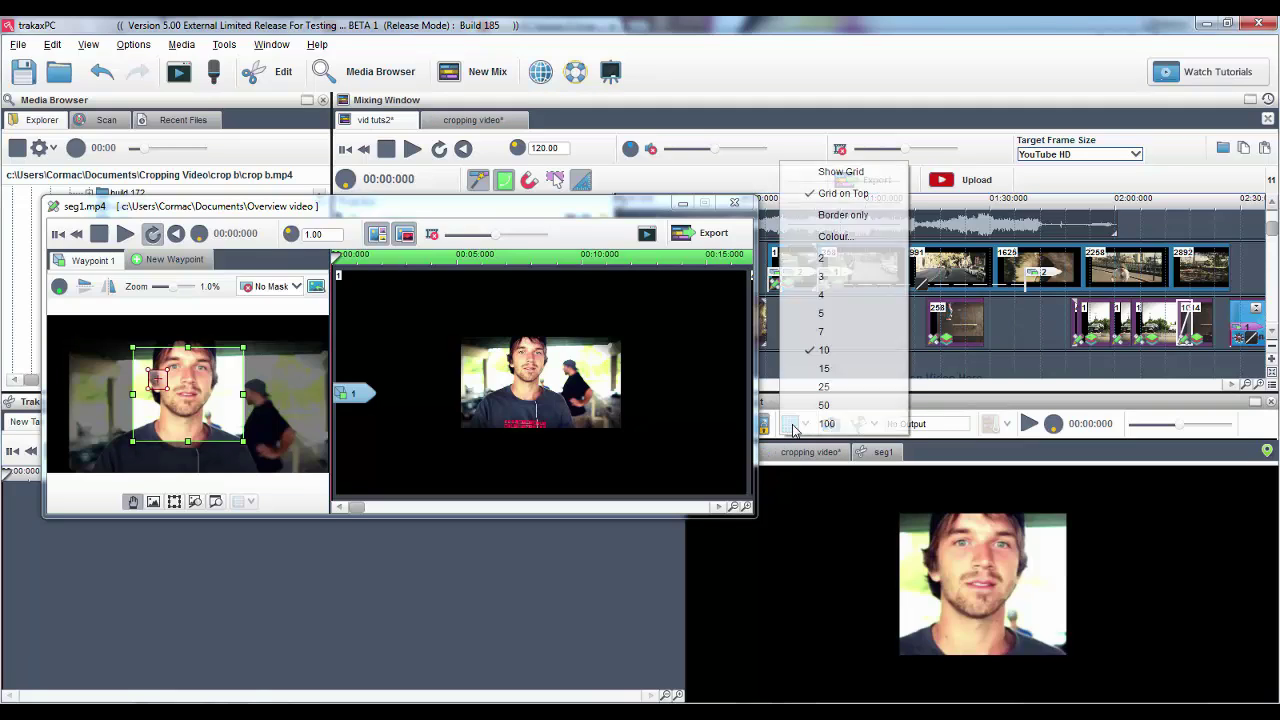
left_click(818, 184)
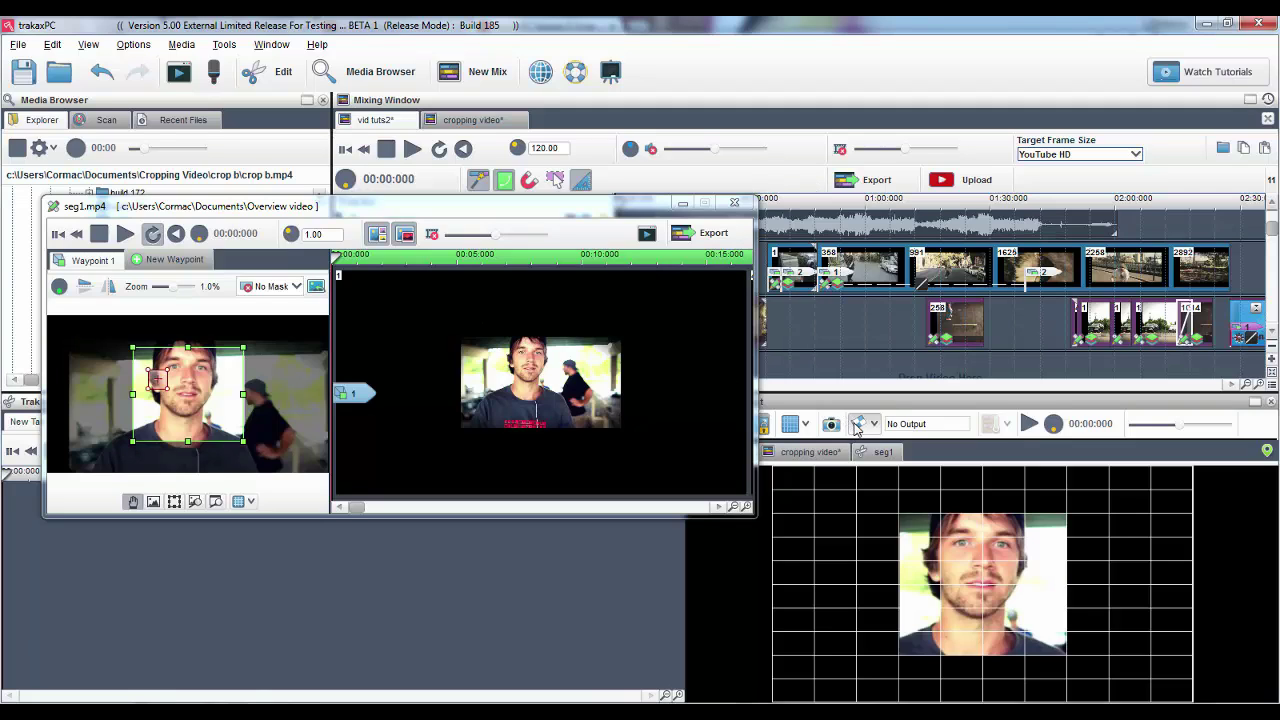
left_click(795, 424)
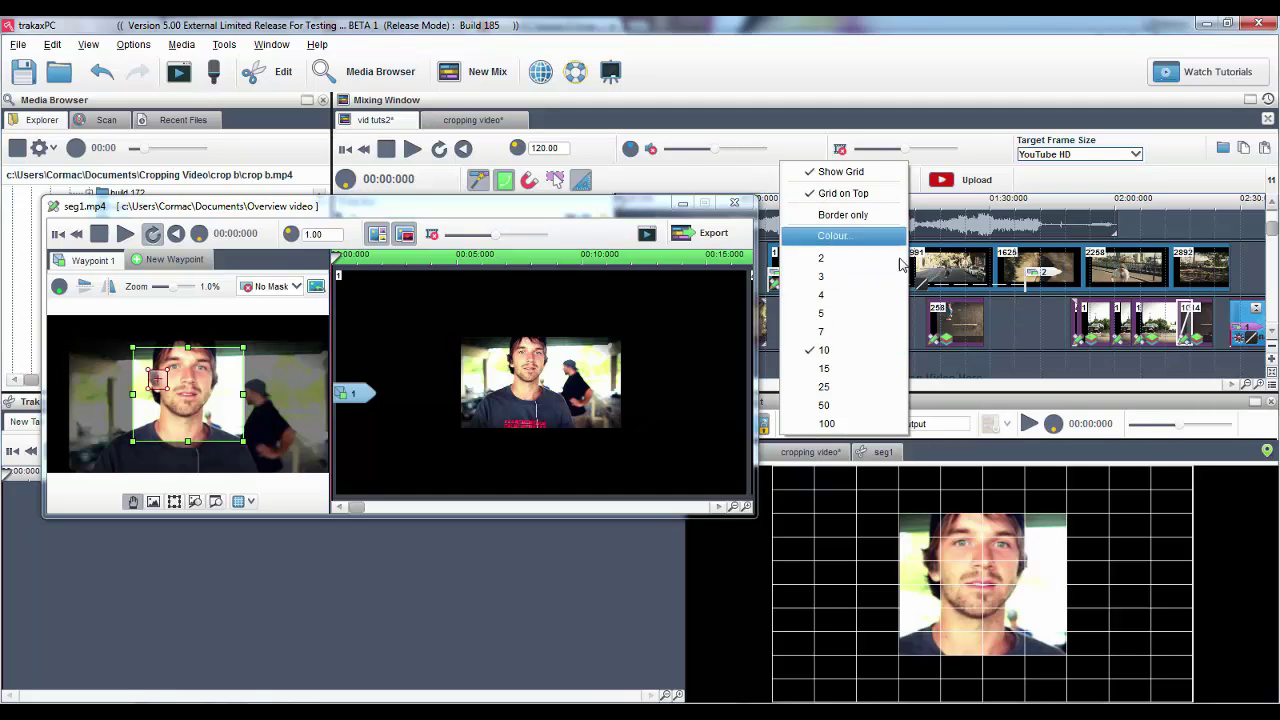
left_click(925, 335)
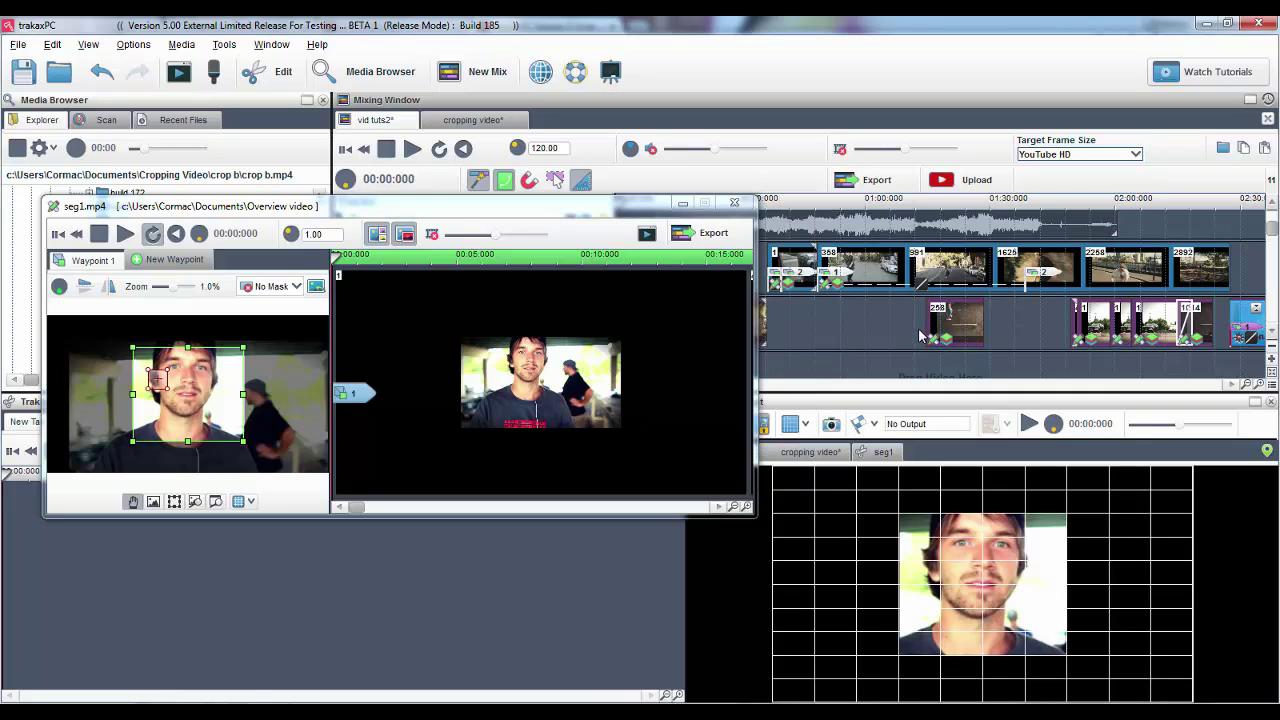
Check the Snap Image options, drag the crop region left and down, then restore the image to default
left_click(240, 503)
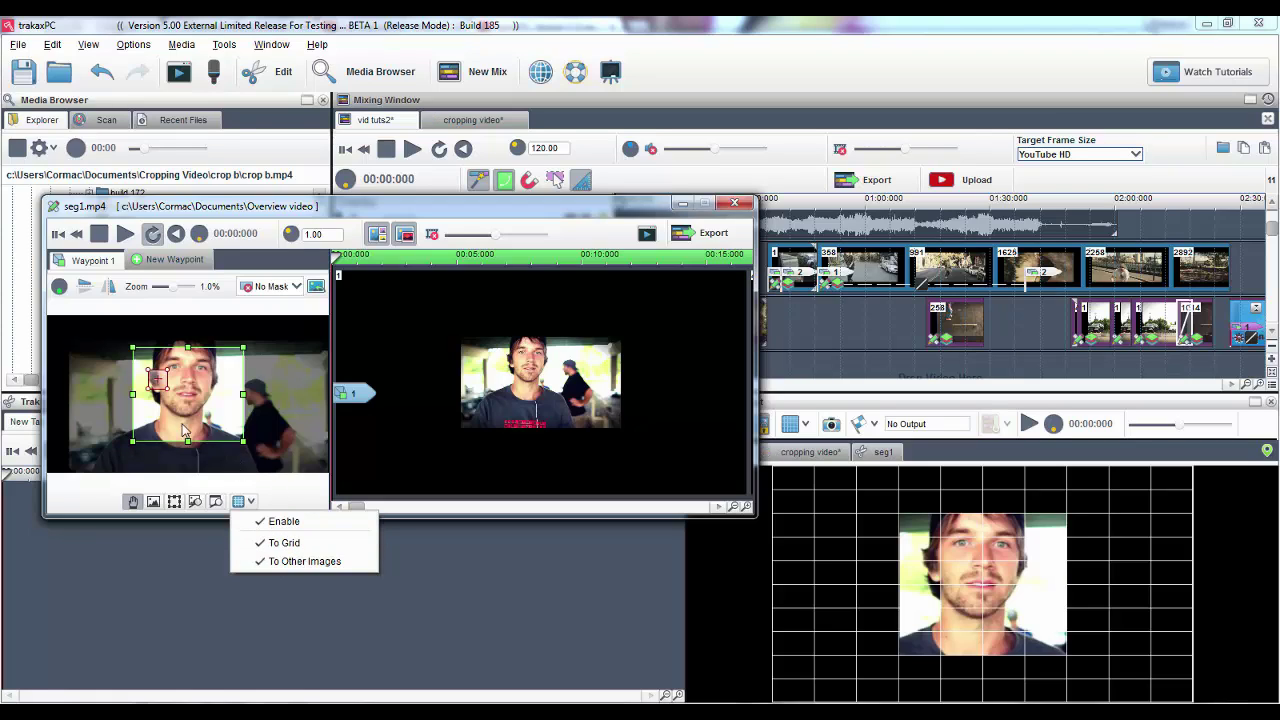
left_click(146, 424)
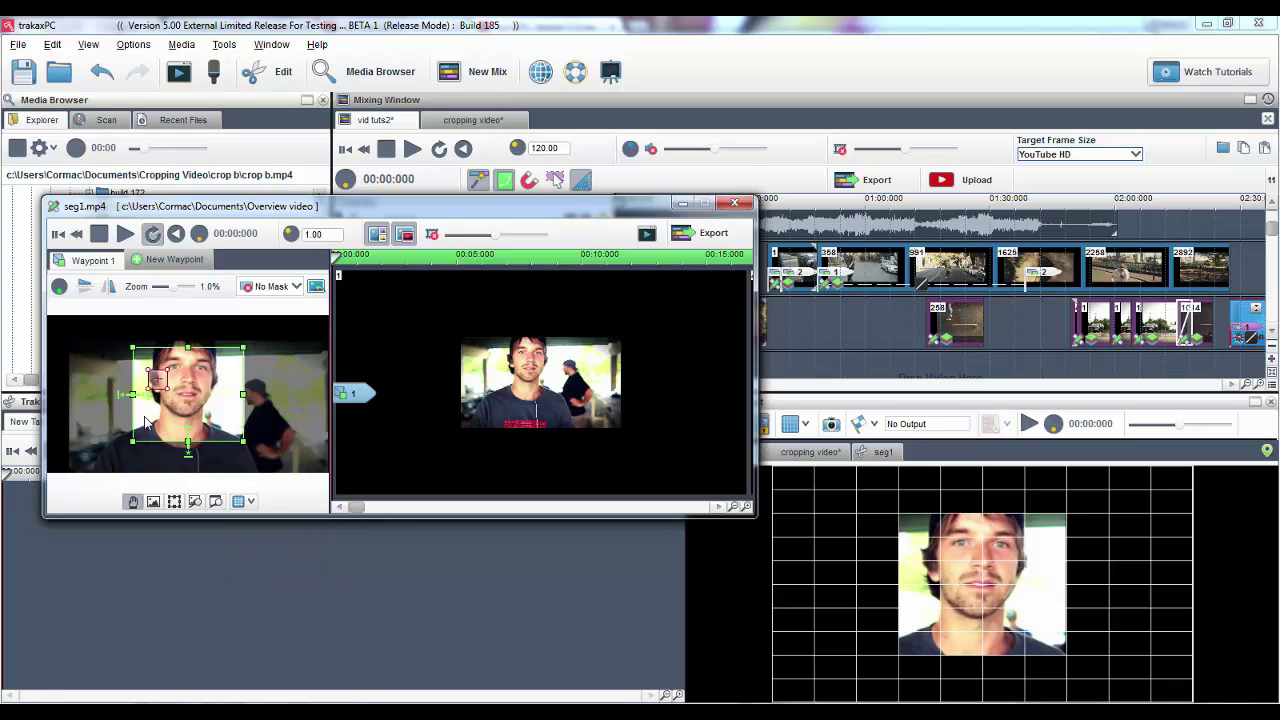
left_click_drag(145, 427, 62, 457)
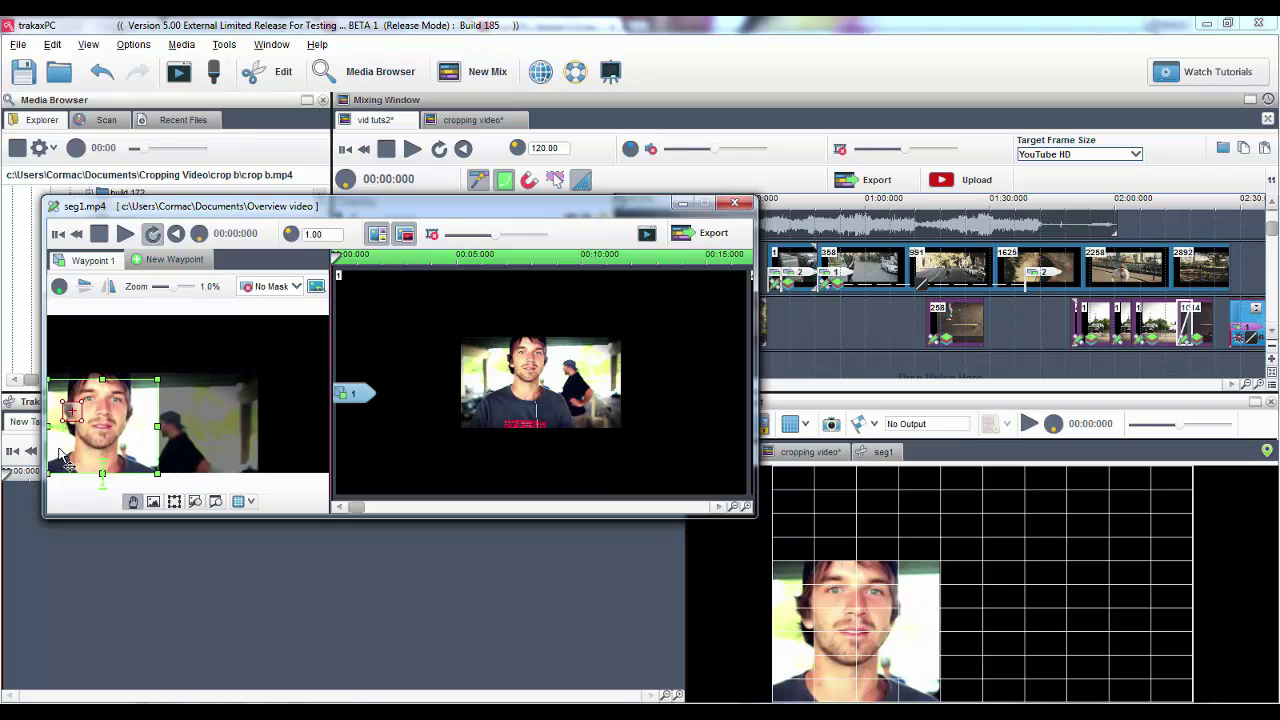
left_click_drag(62, 457, 73, 460)
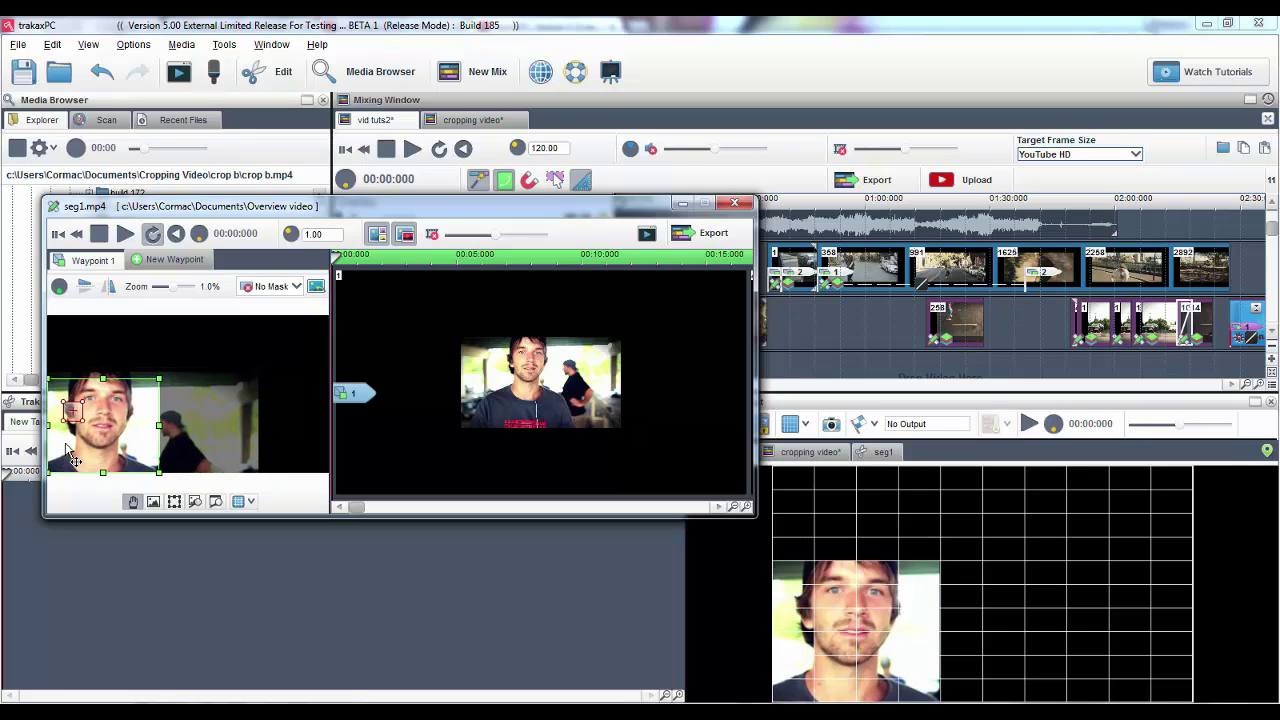
left_click(316, 288)
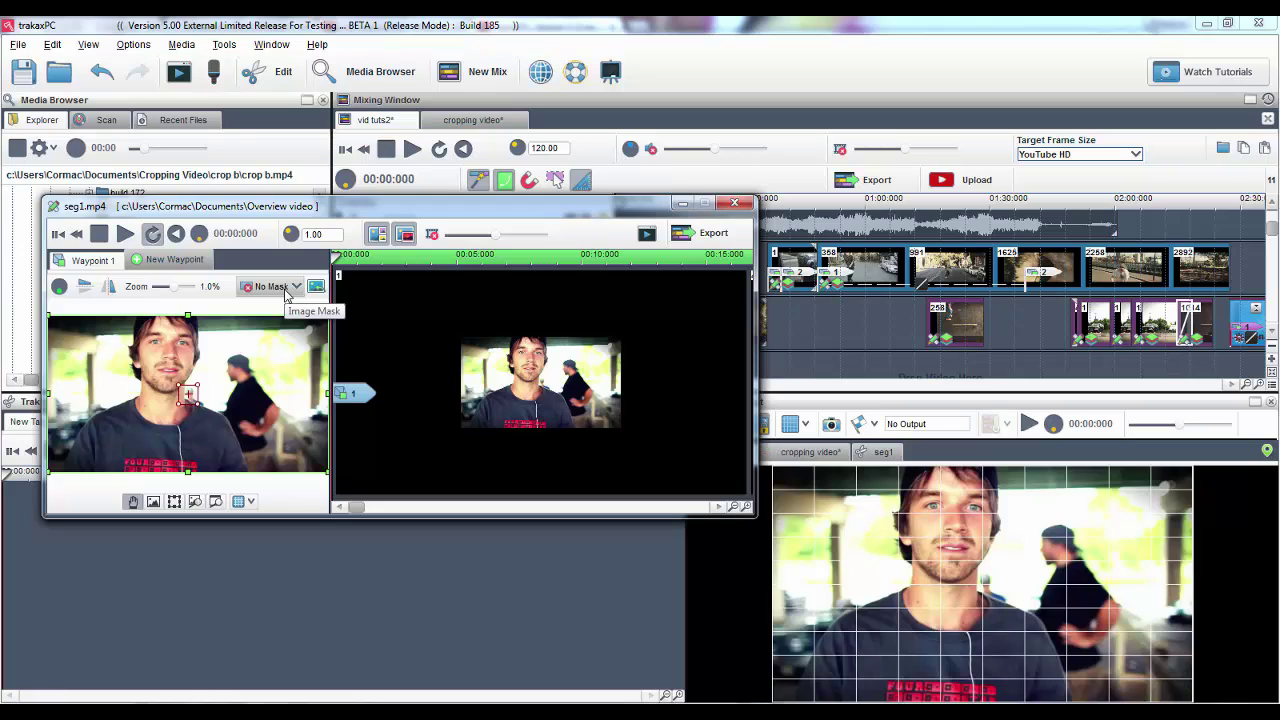
Apply an Oval image mask and feather its edge to 35.5% softening
left_click(287, 290)
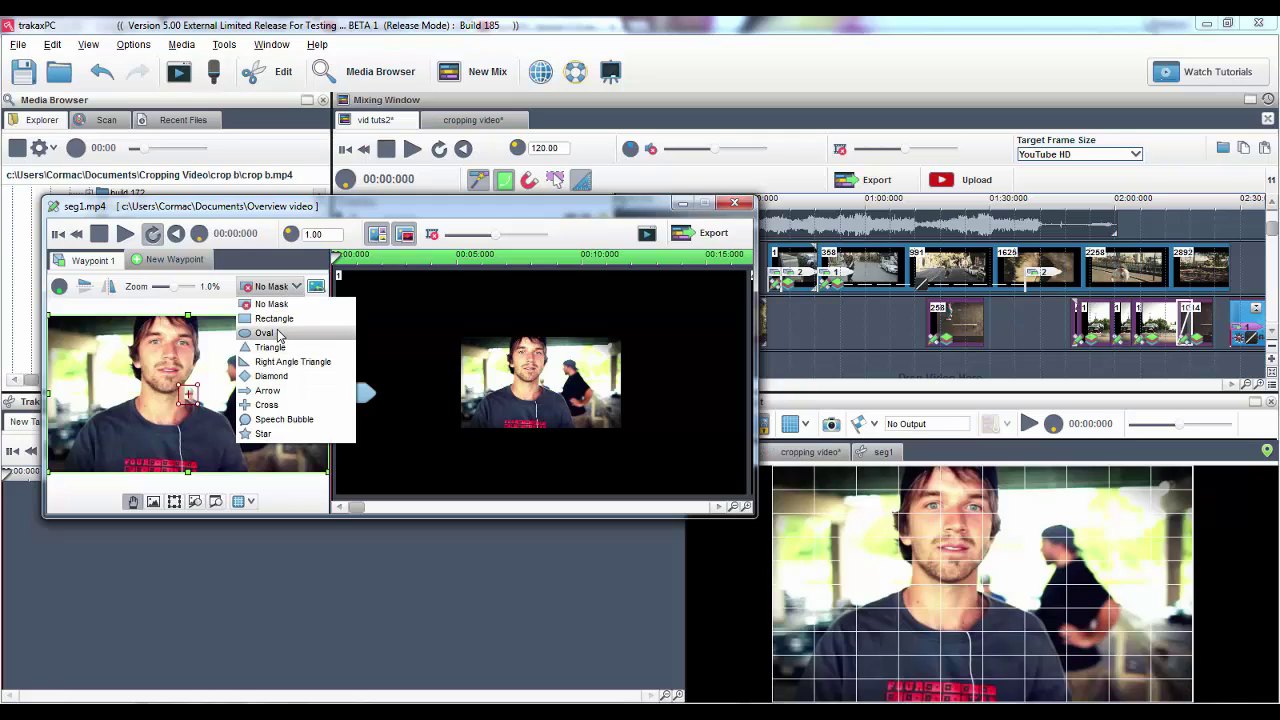
left_click(265, 333)
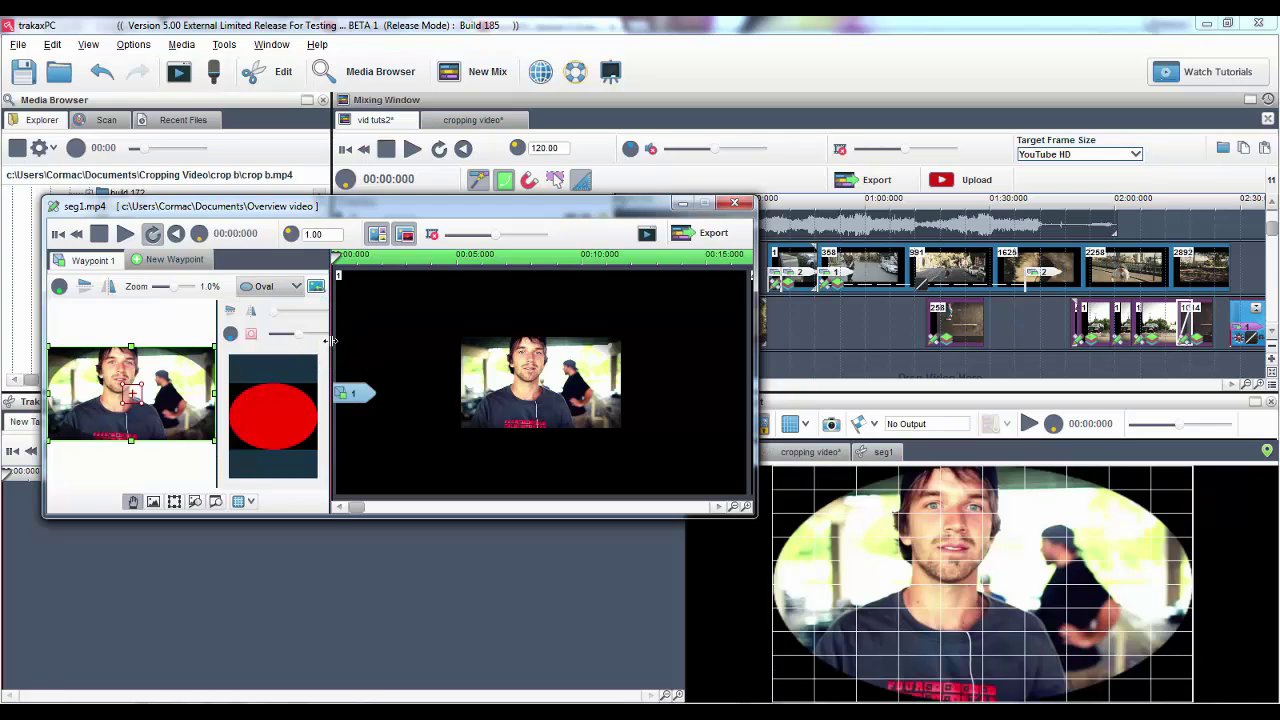
left_click_drag(337, 339, 424, 339)
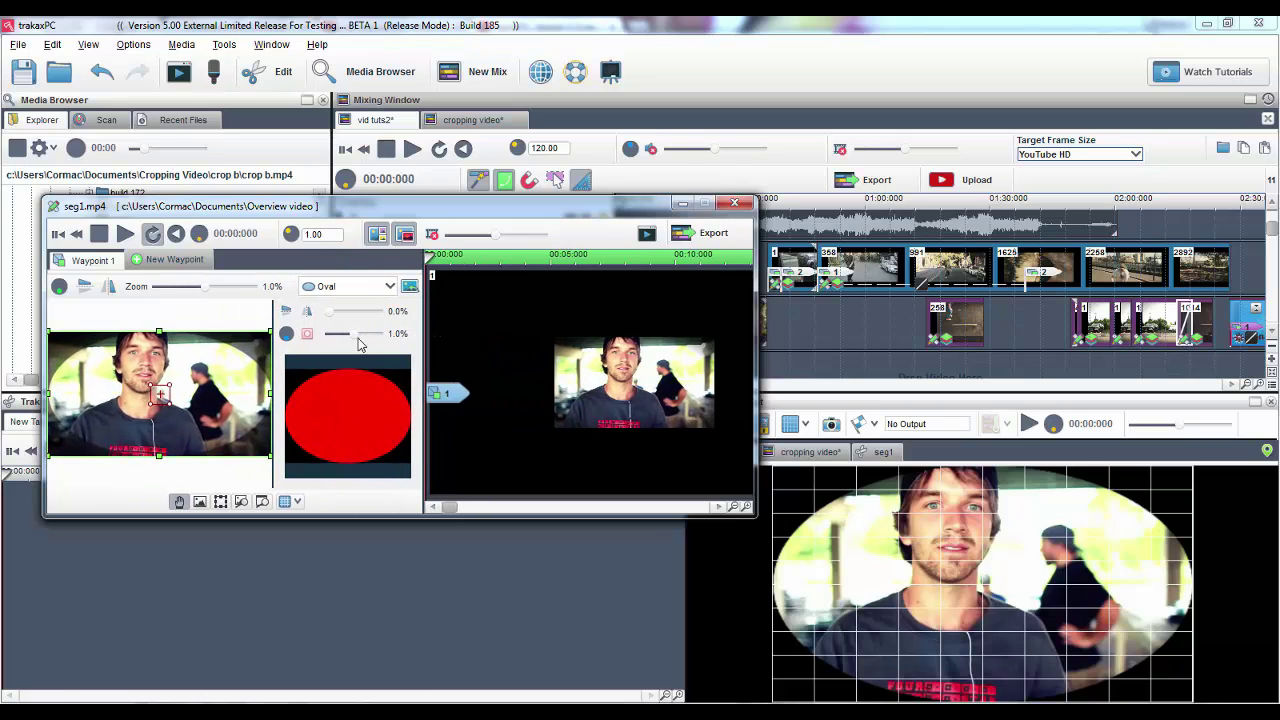
left_click_drag(331, 312, 354, 341)
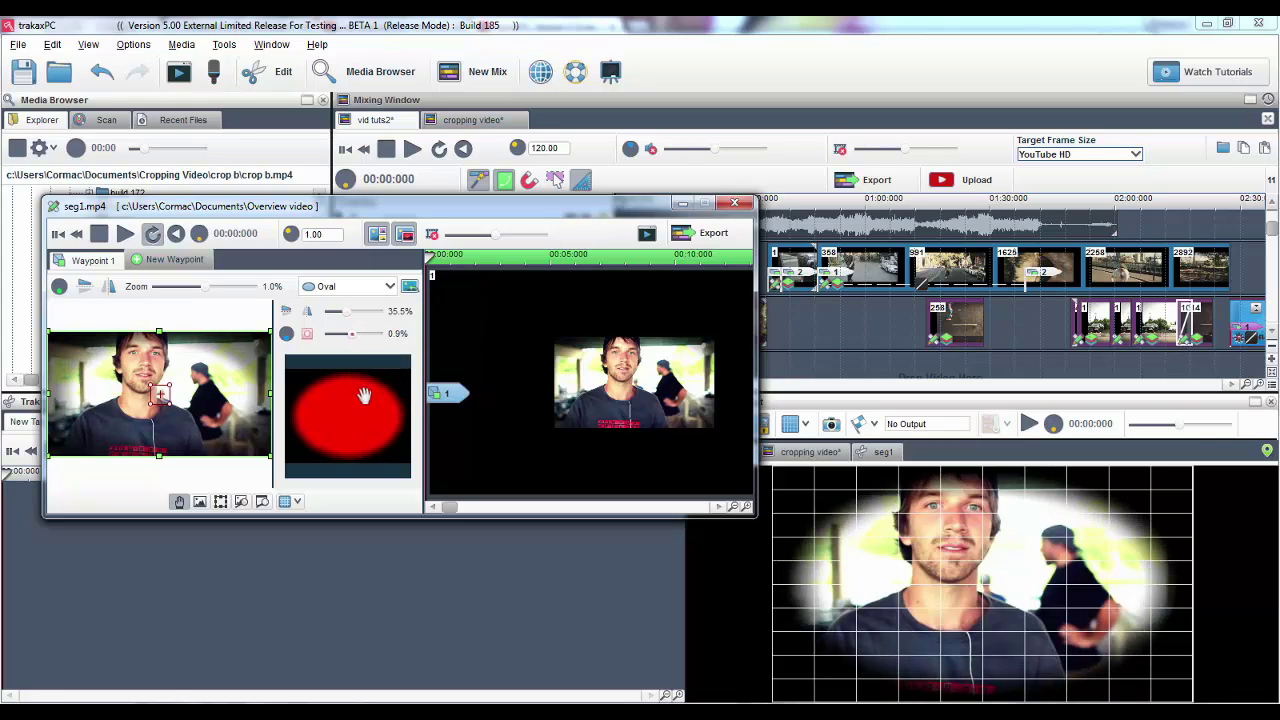
Move the oval upward, rotate it 22 degrees, and toggle Invert on then off
mouse_move(365, 400)
left_mouse_down()
mouse_move(358, 362)
mouse_move(346, 385)
mouse_move(341, 371)
mouse_move(370, 376)
mouse_move(357, 385)
left_mouse_up()
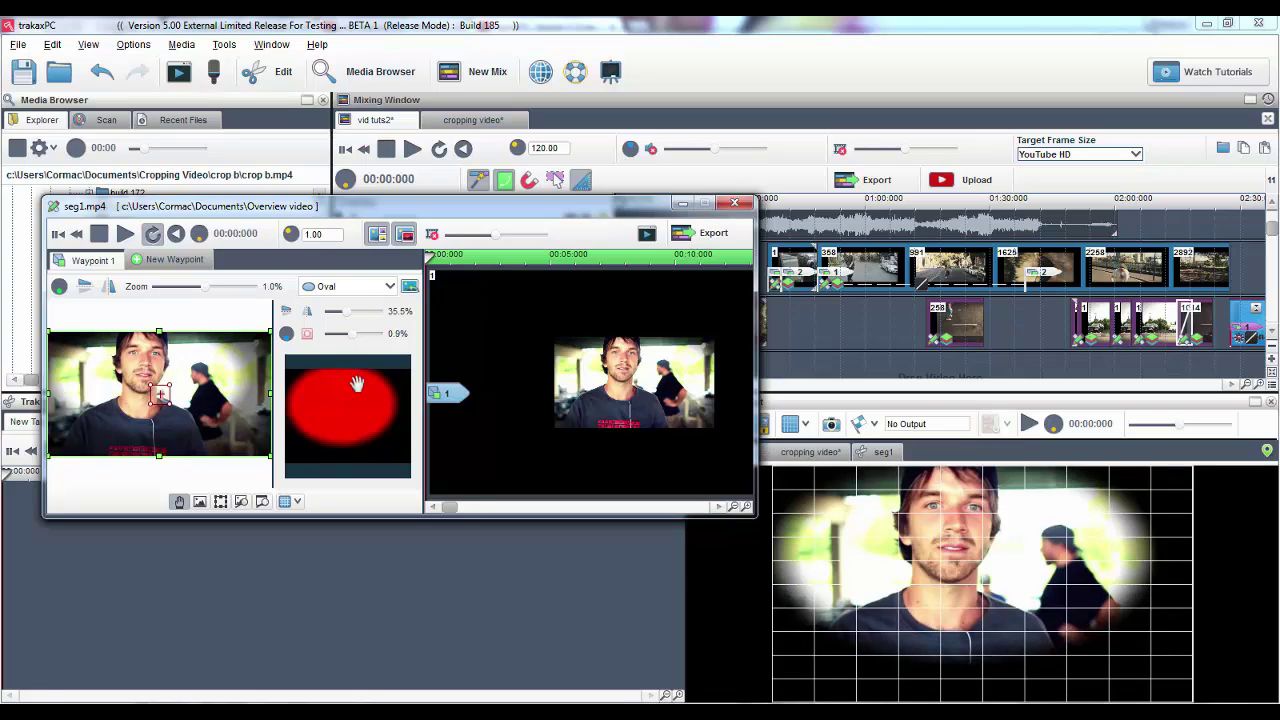
left_click(285, 326)
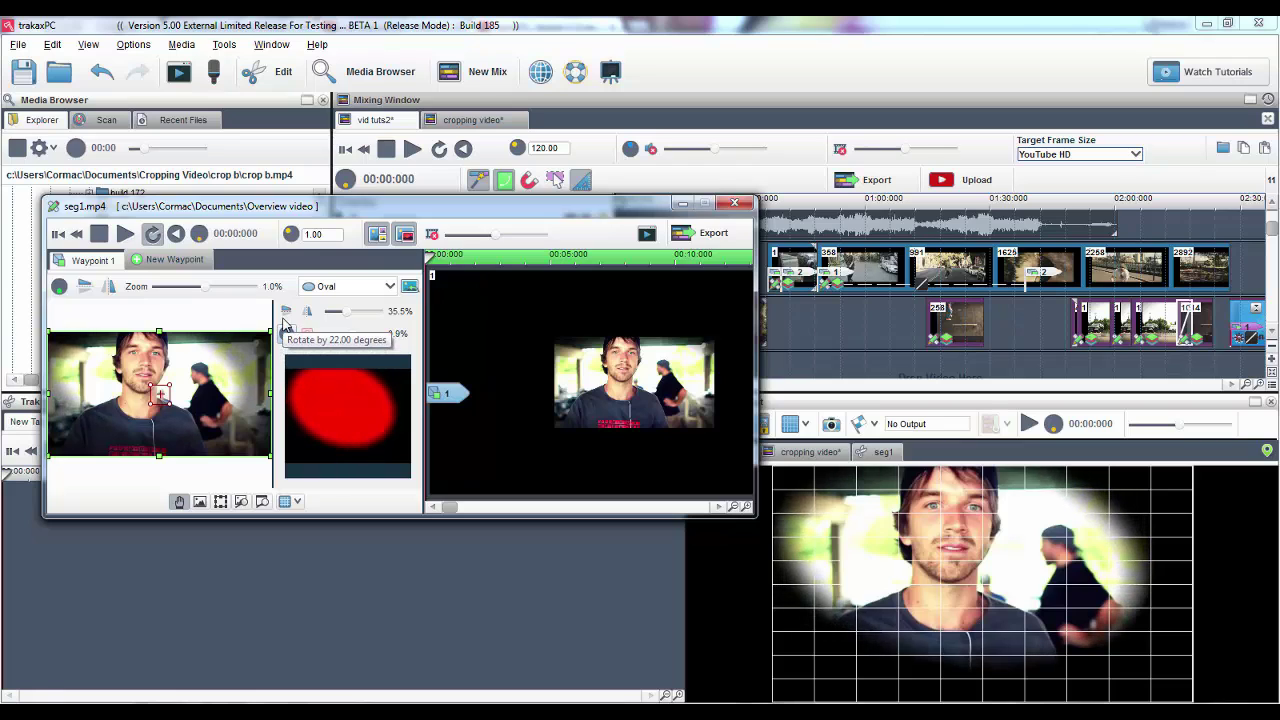
left_click(308, 335)
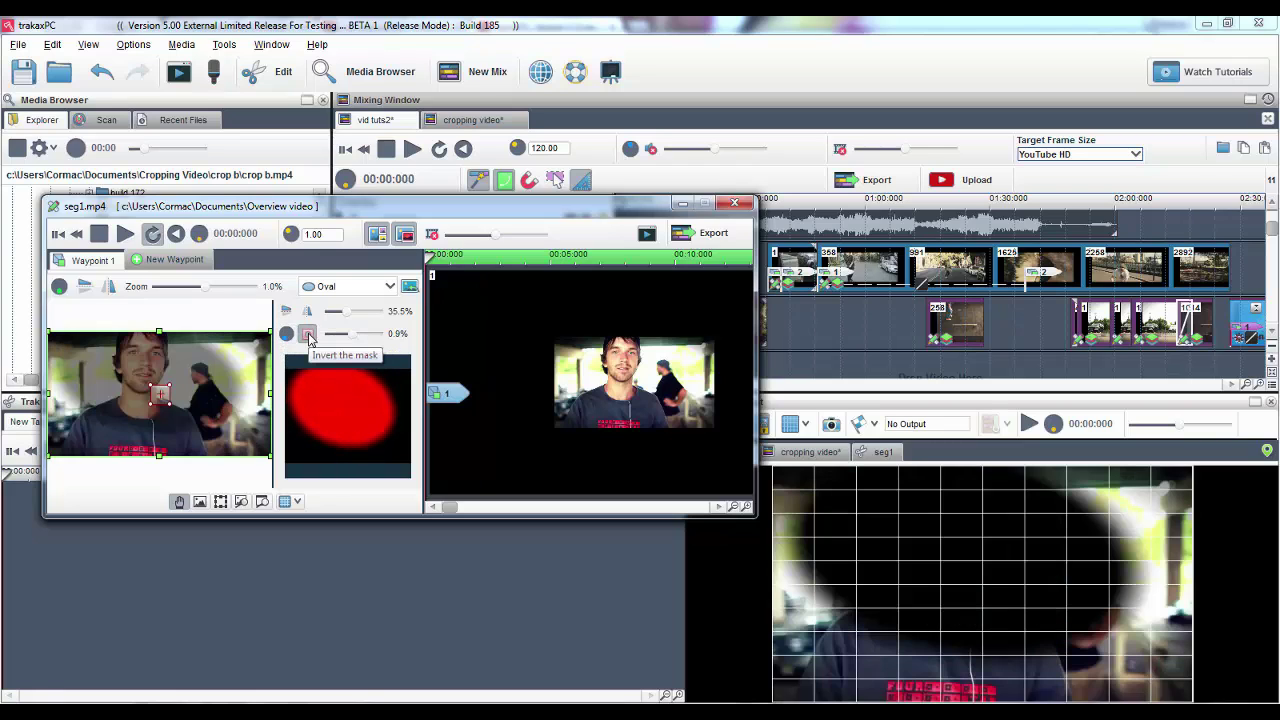
left_click(308, 336)
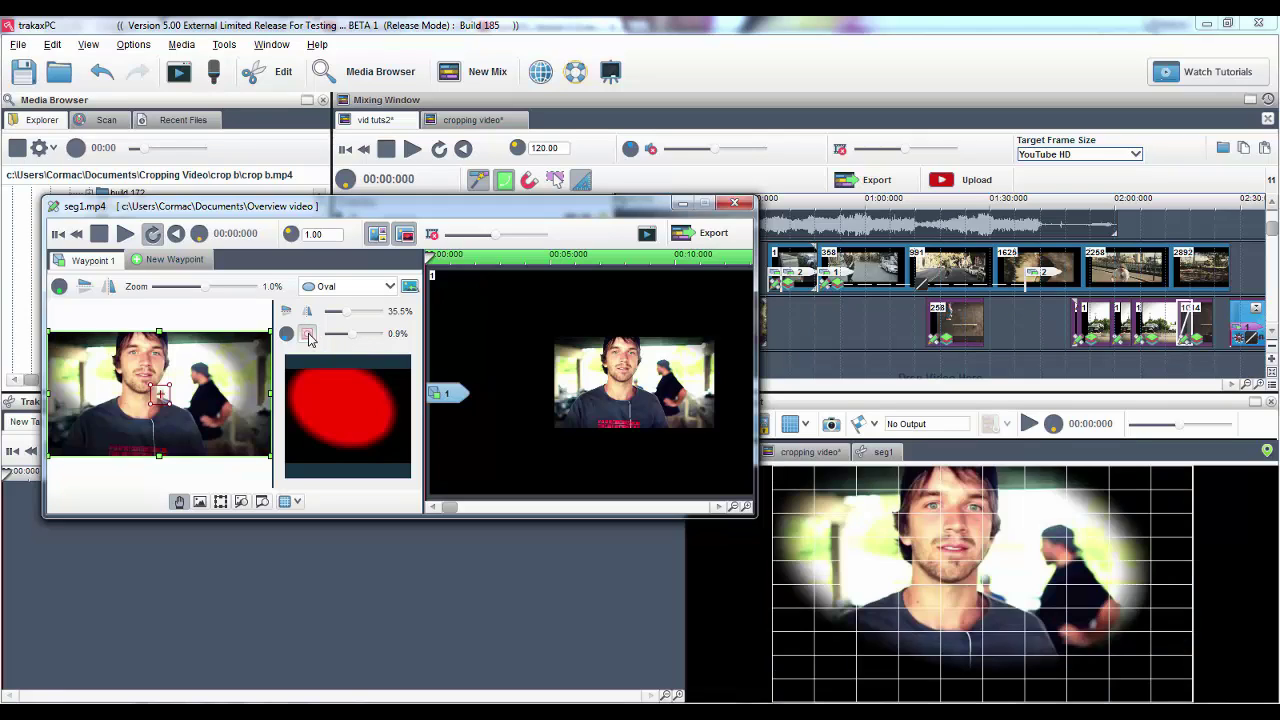
Restore the mask to its defaults, returning it to No Mask
right_click(329, 385)
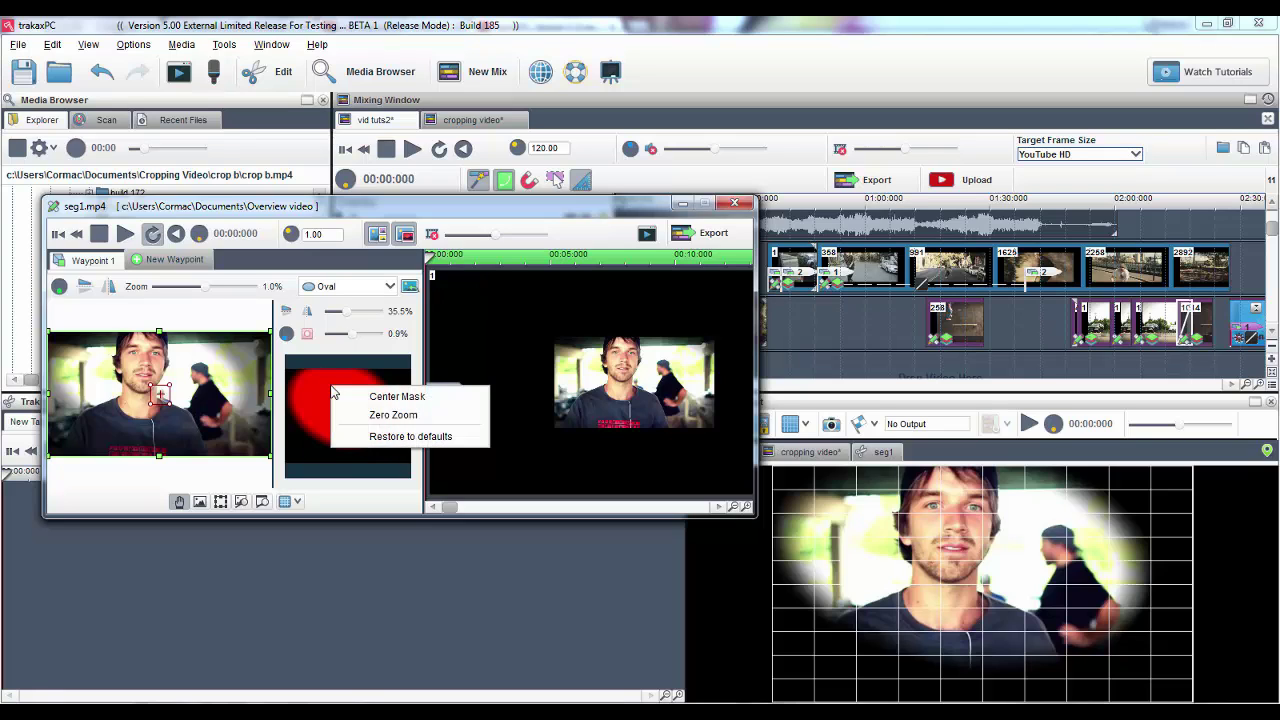
left_click(369, 436)
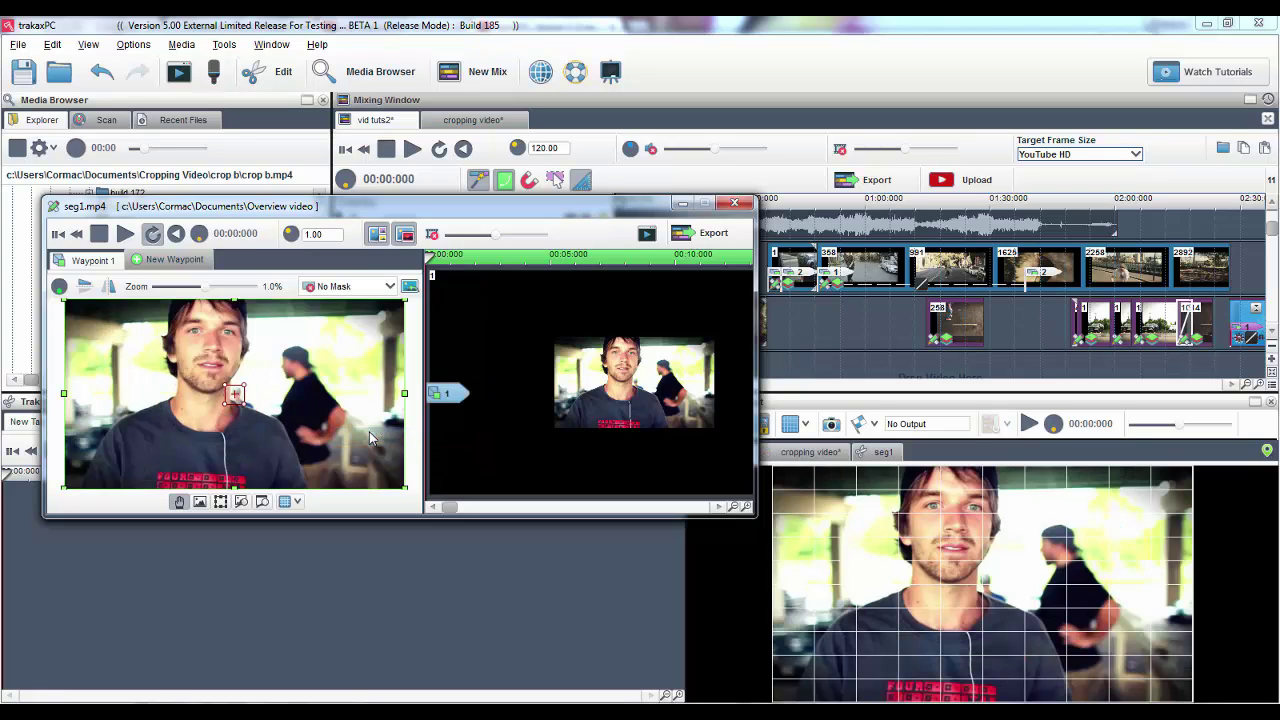